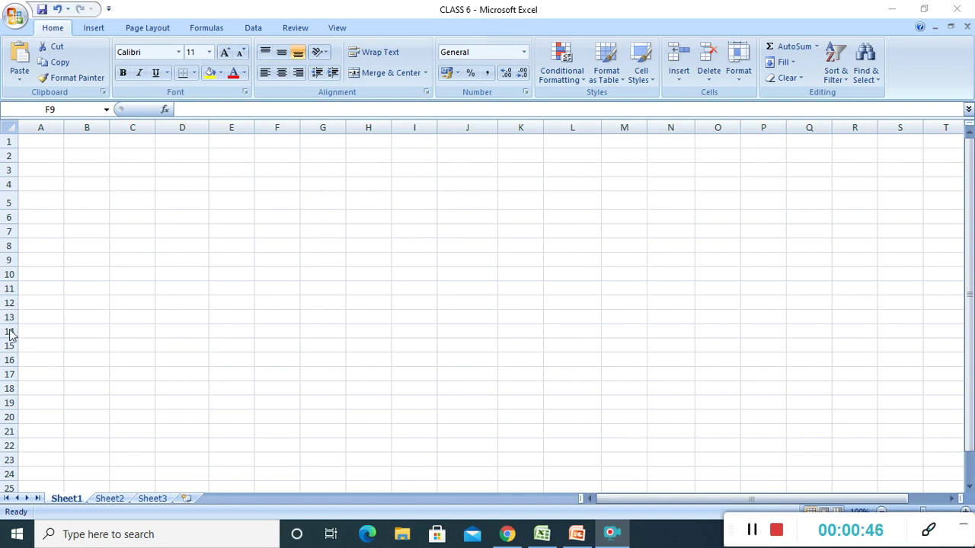
Step: Enter 1 and 2 in cells E9 and E10 and auto-fill the series down to 10 in E18
click(226, 263)
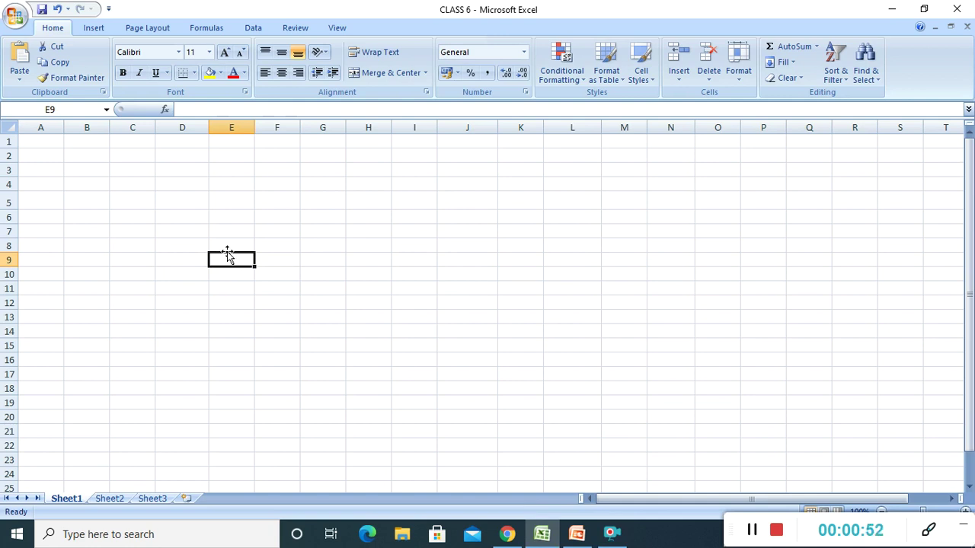
text(1)
key(Return)
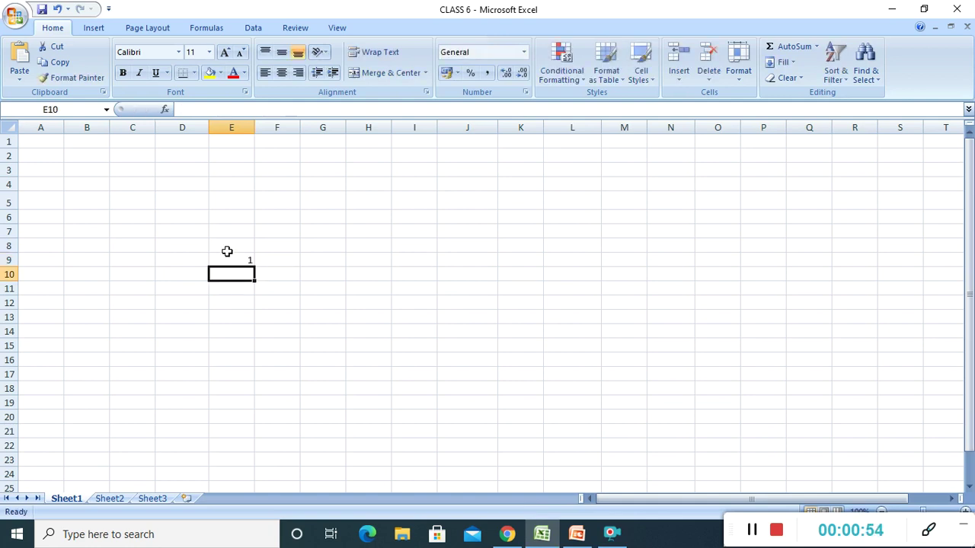
text(2)
key(Return)
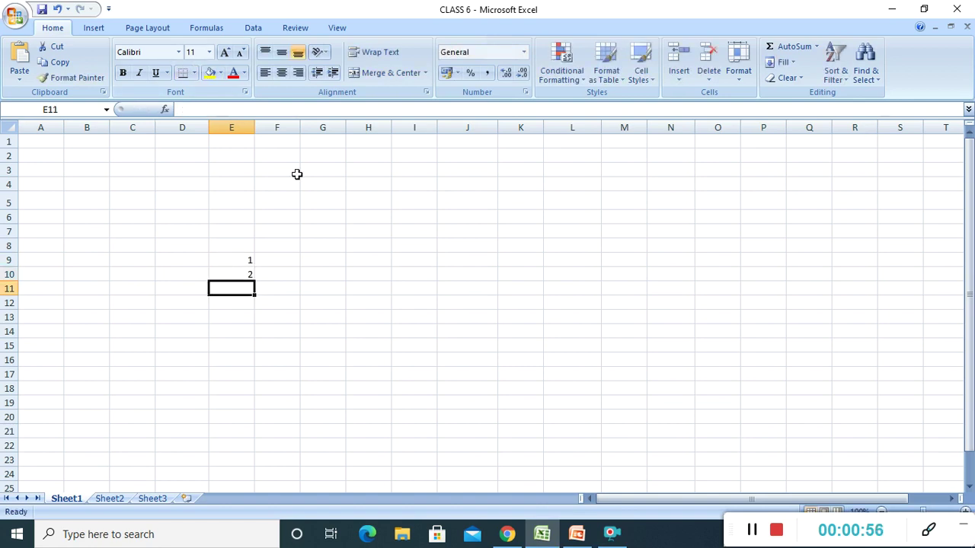
drag(239, 259, 240, 275)
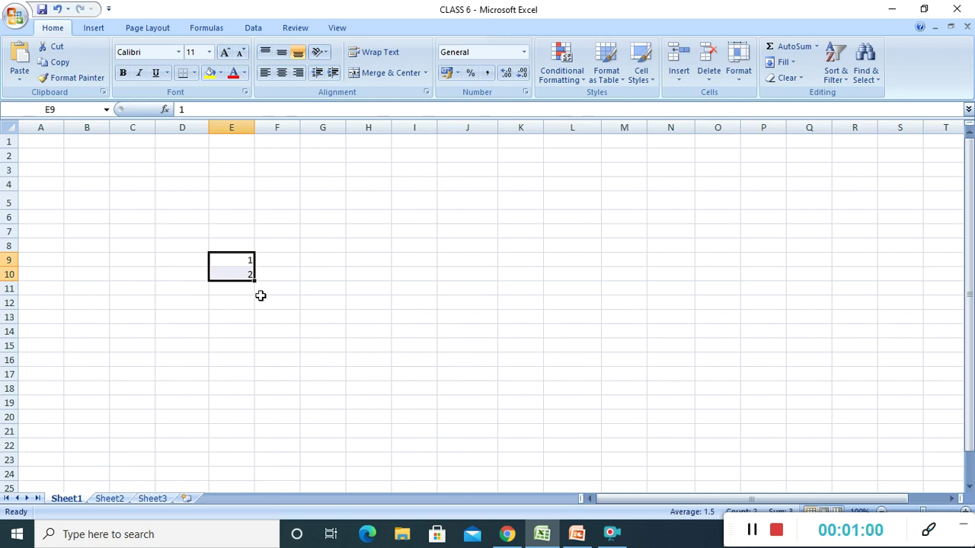
drag(255, 281, 255, 281)
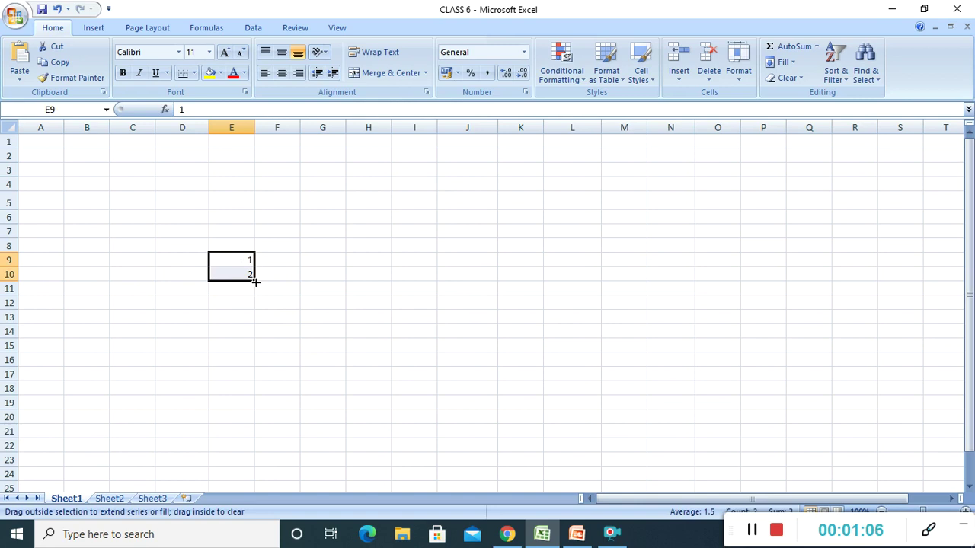
drag(255, 282, 257, 390)
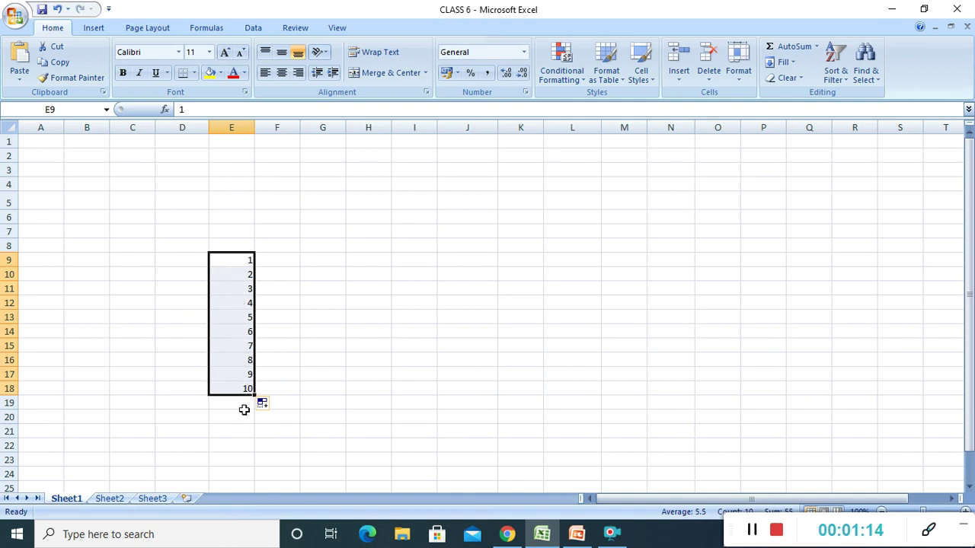
click(222, 260)
drag(223, 261, 224, 270)
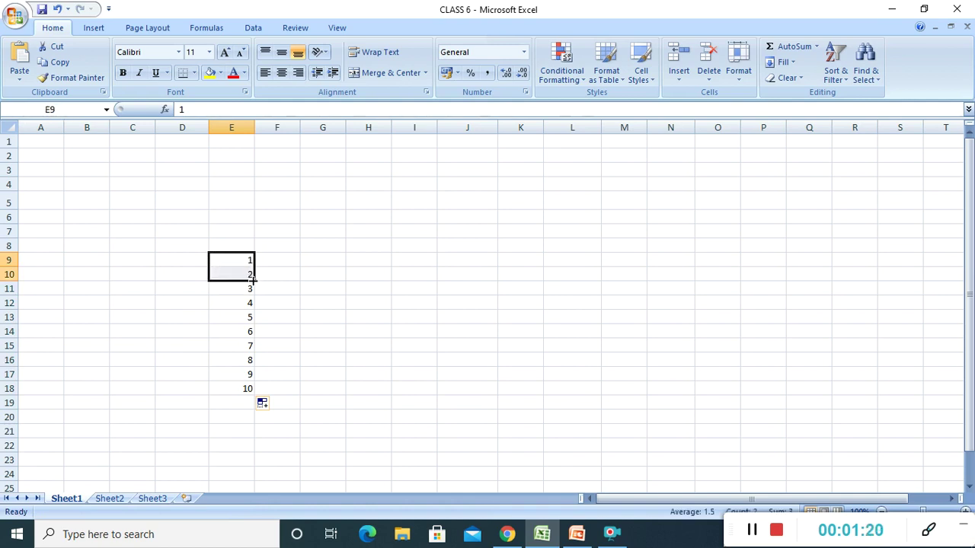
click(238, 402)
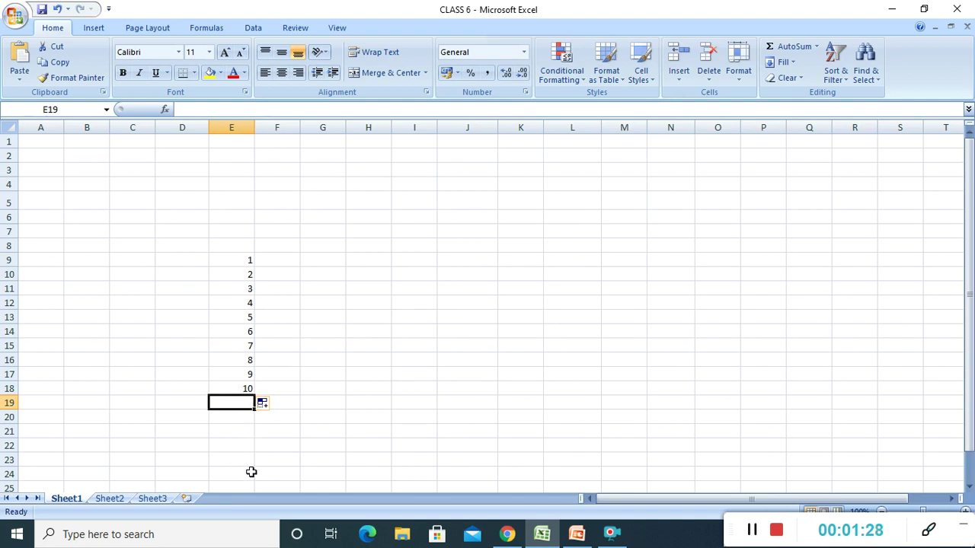
Step: Enter 1, 3 and 5 in cells G9 to G11 and auto-fill the odd-number series down to 25 in G21
click(318, 257)
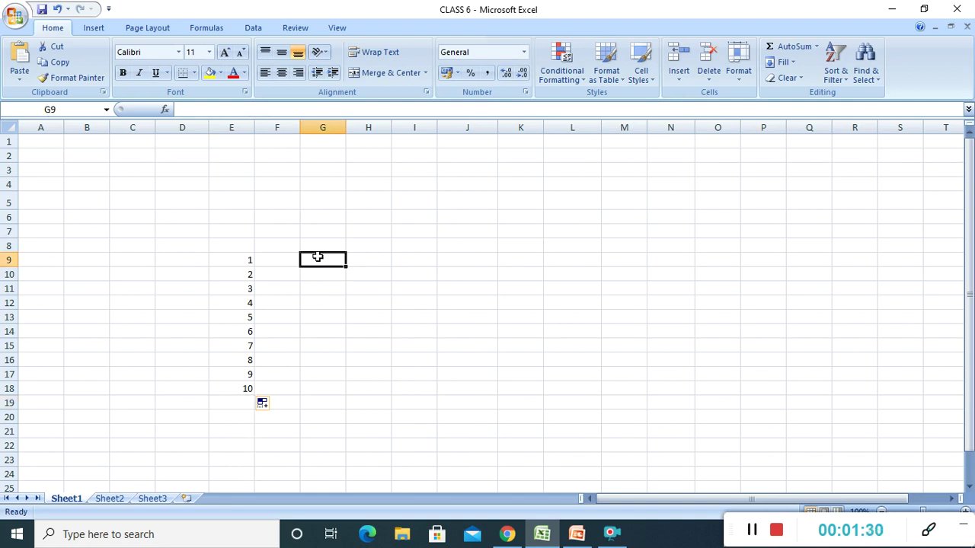
text(1)
key(Return)
text(3)
key(Return)
text(5)
key(Return)
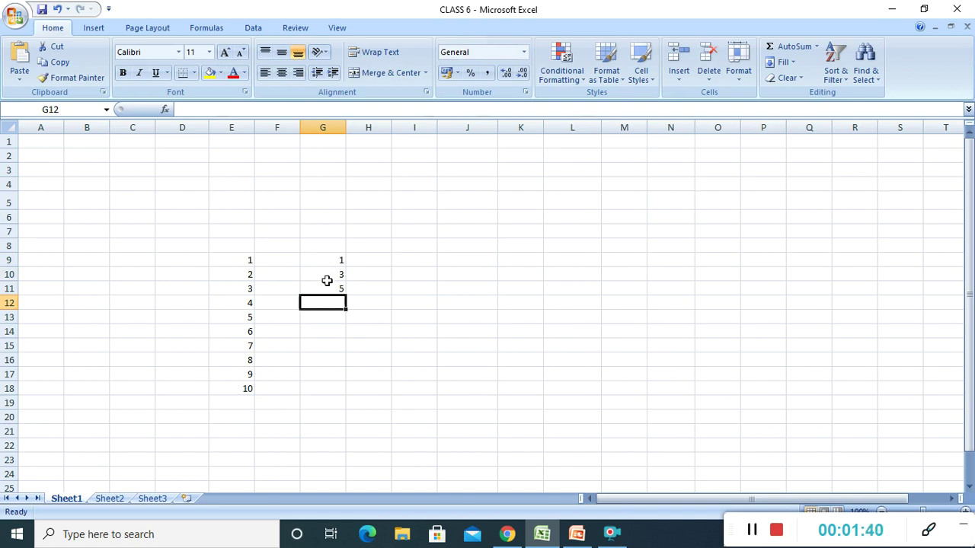
click(325, 262)
drag(325, 262, 348, 435)
click(366, 263)
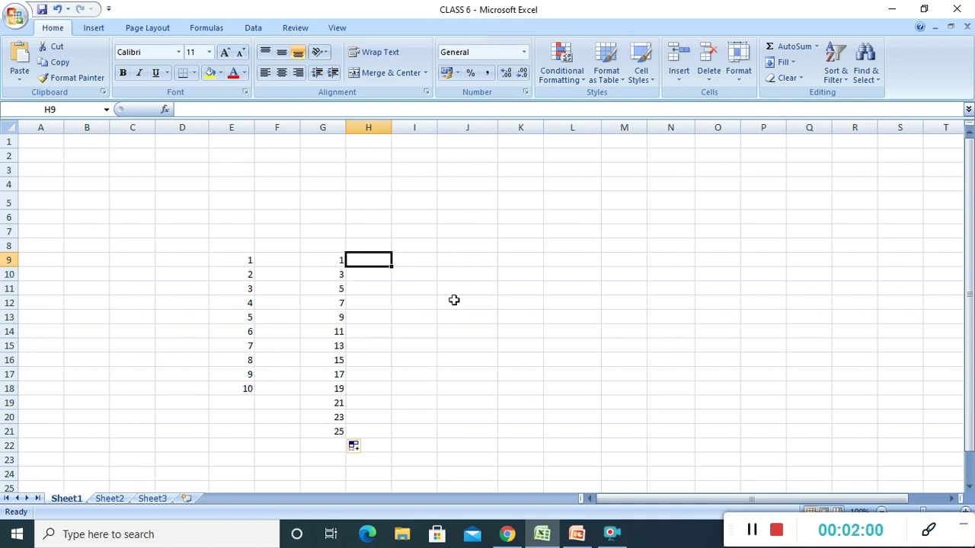
Step: Enter SUNDAY in cell J9 and auto-fill the weekdays down to SATURDAY in J15
click(458, 257)
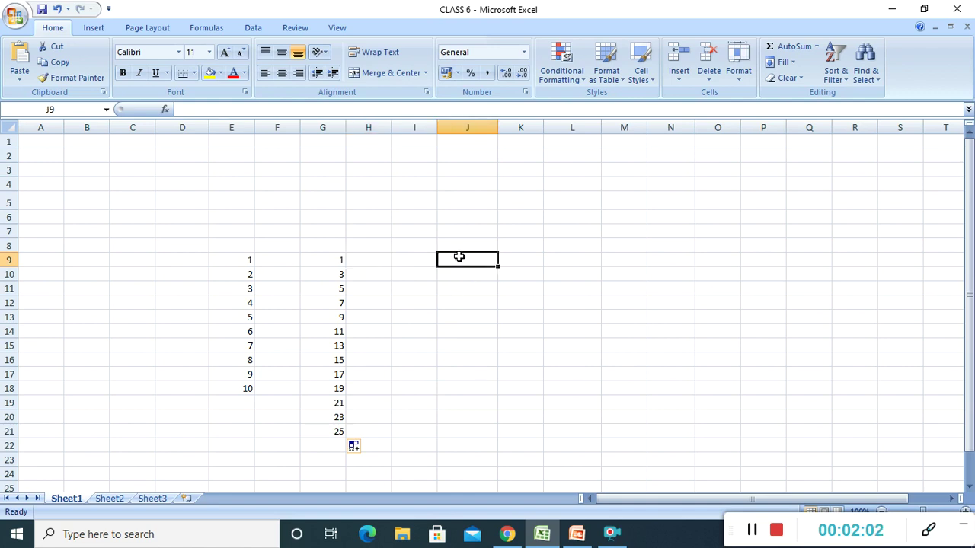
text(SUNDAY)
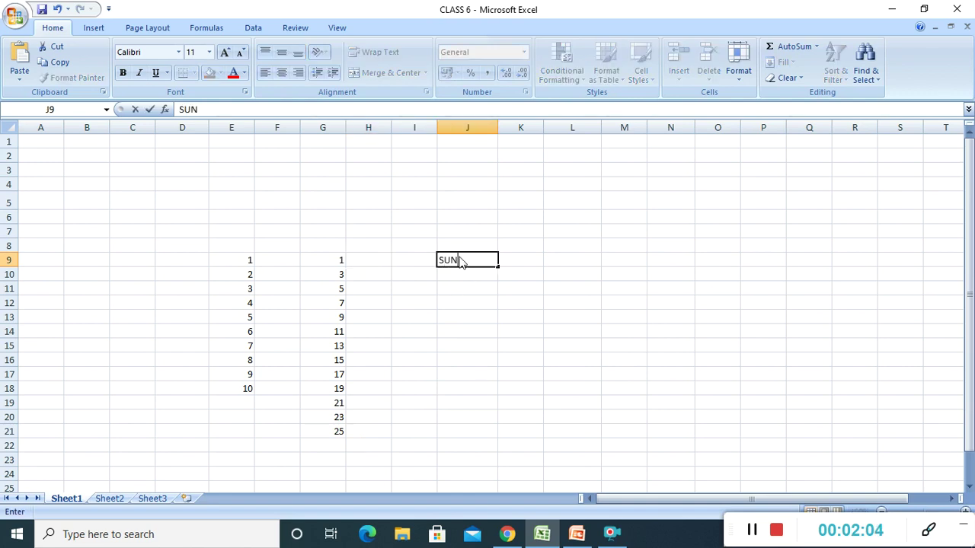
click(642, 258)
click(469, 261)
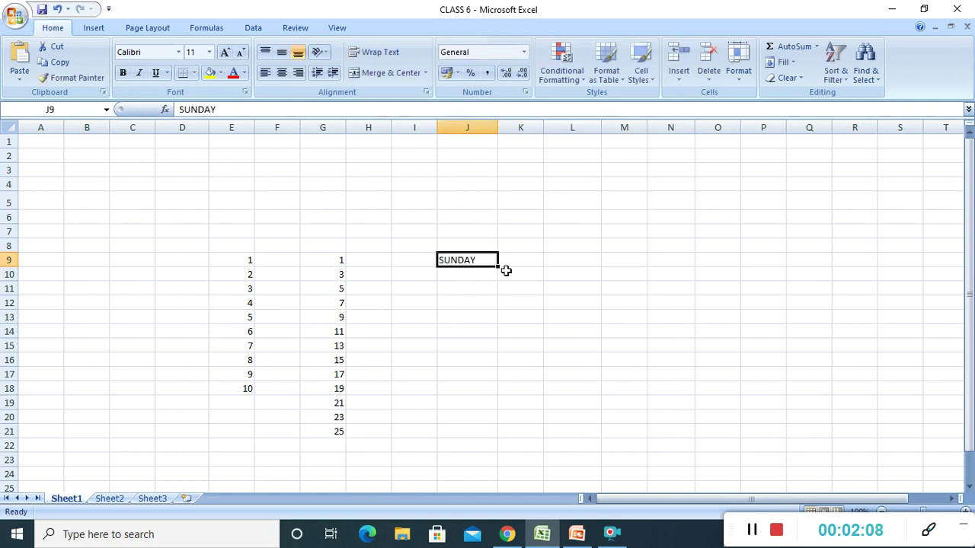
drag(498, 268, 487, 359)
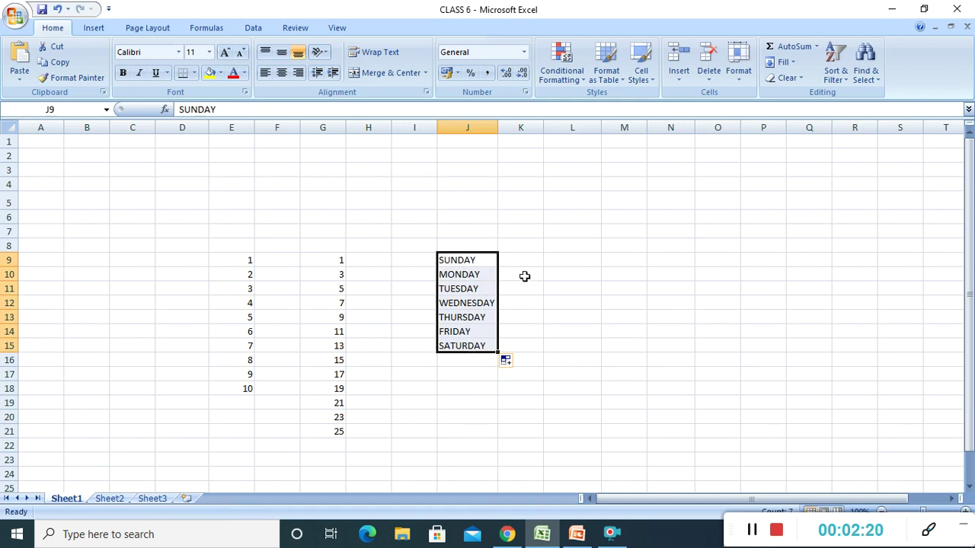
Step: Enter JANUARY in cell L9 and auto-fill the months down to DECEMBER in L20
click(564, 259)
text(J)
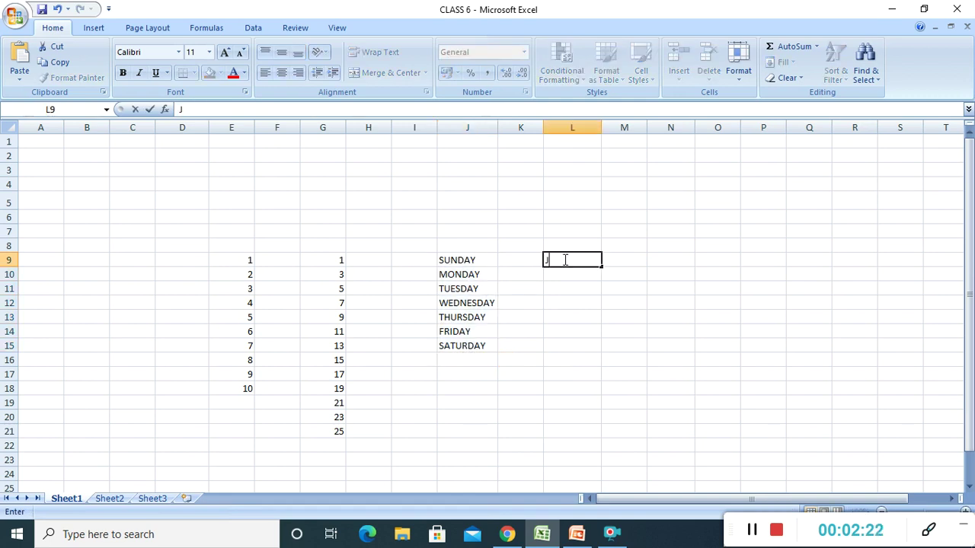
text(ANUARY)
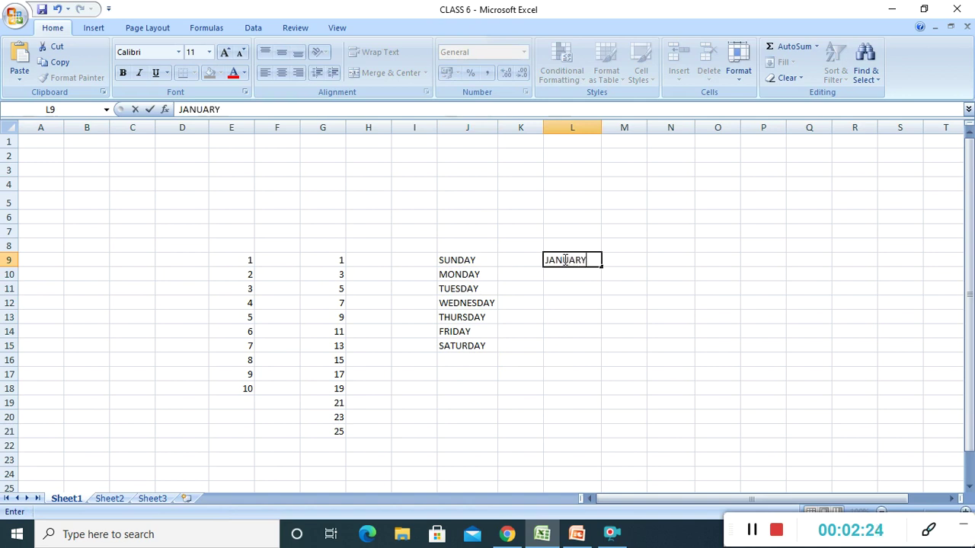
click(599, 259)
key(Return)
click(584, 259)
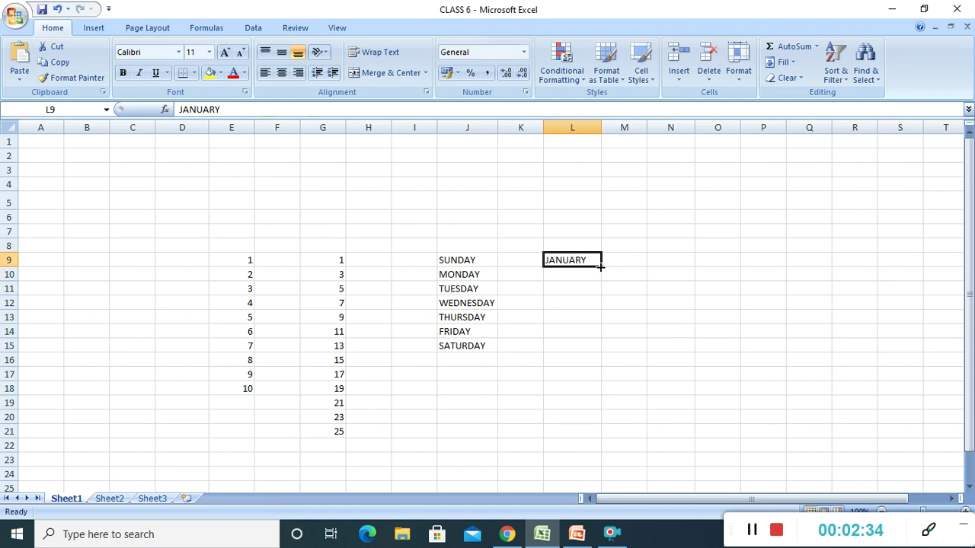
drag(602, 266, 594, 420)
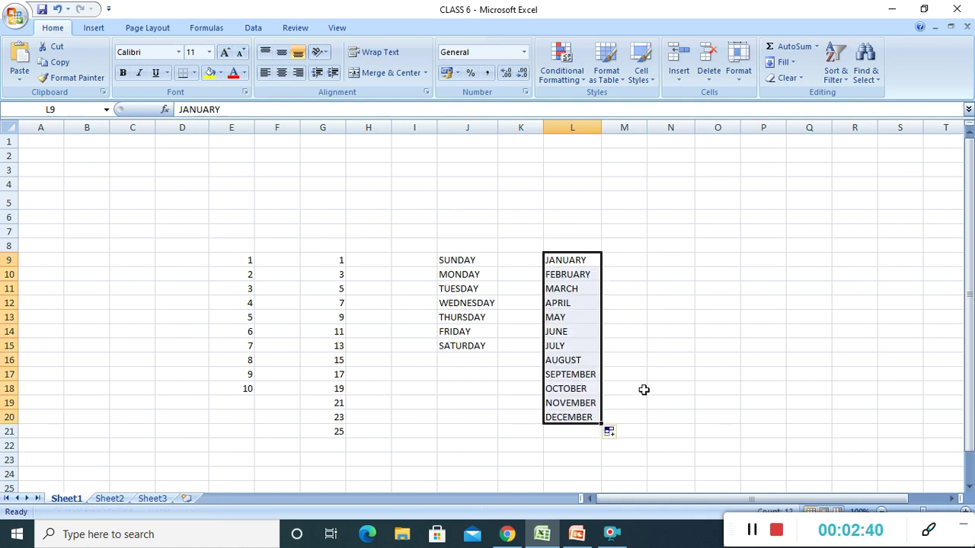
click(644, 389)
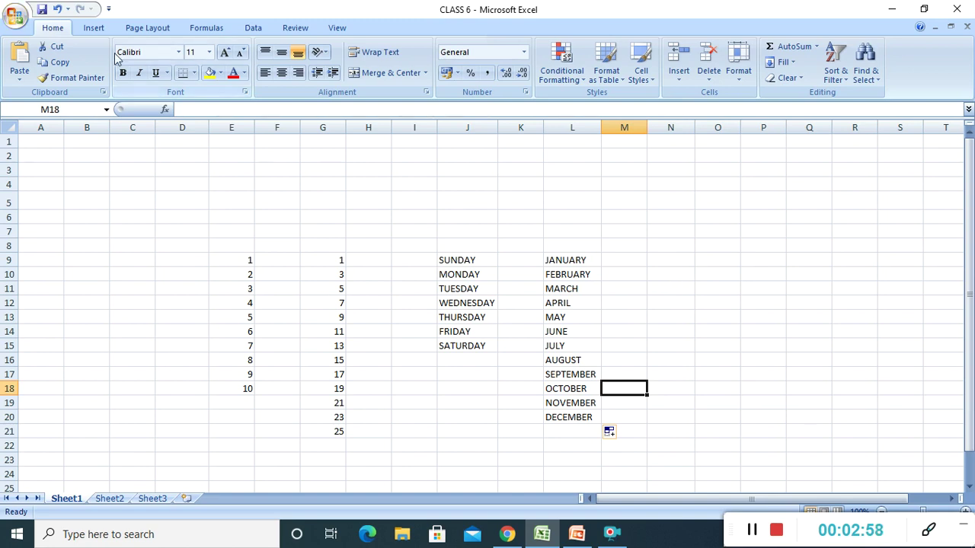
Step: Enter CORDOVA in cell D5 and widen column D to about 18.43
click(184, 199)
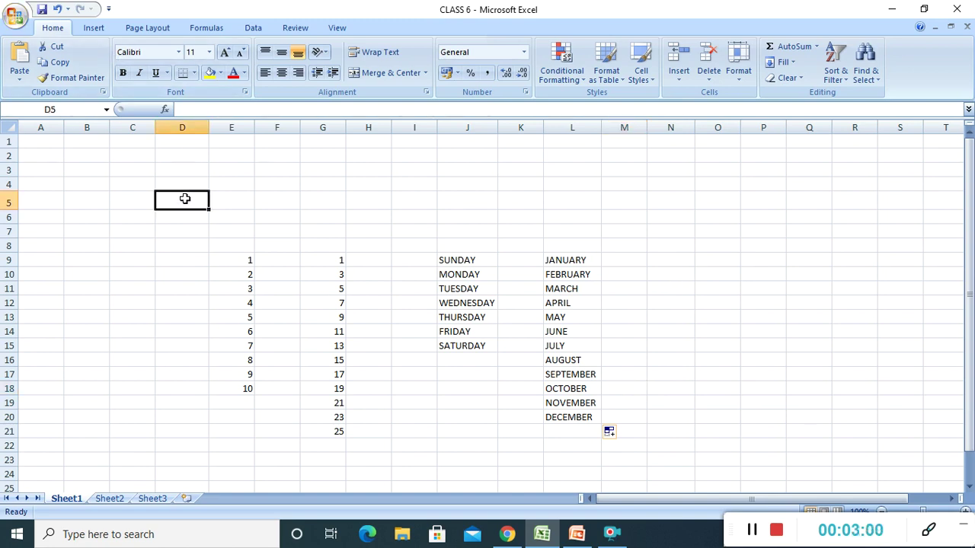
text(C)
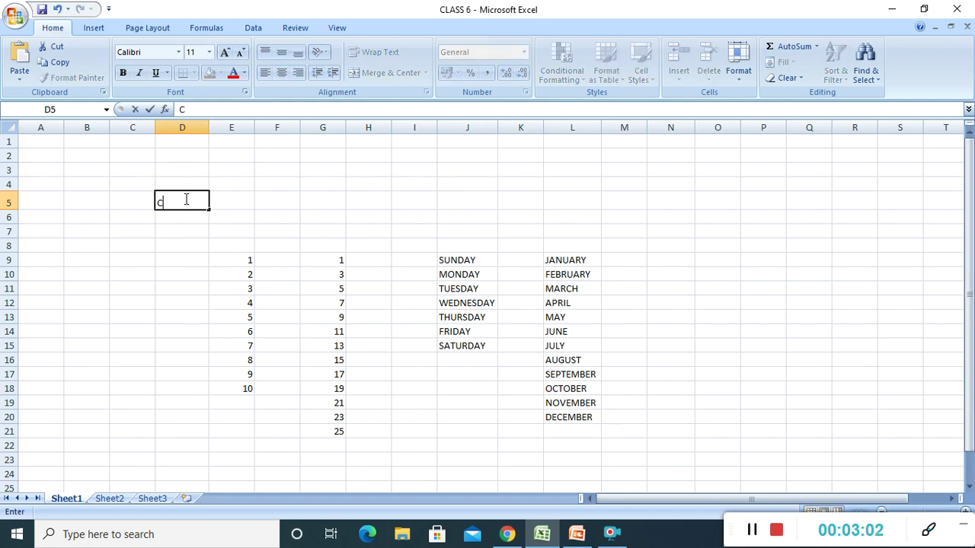
text(ORDOVA)
click(237, 166)
drag(211, 128, 251, 130)
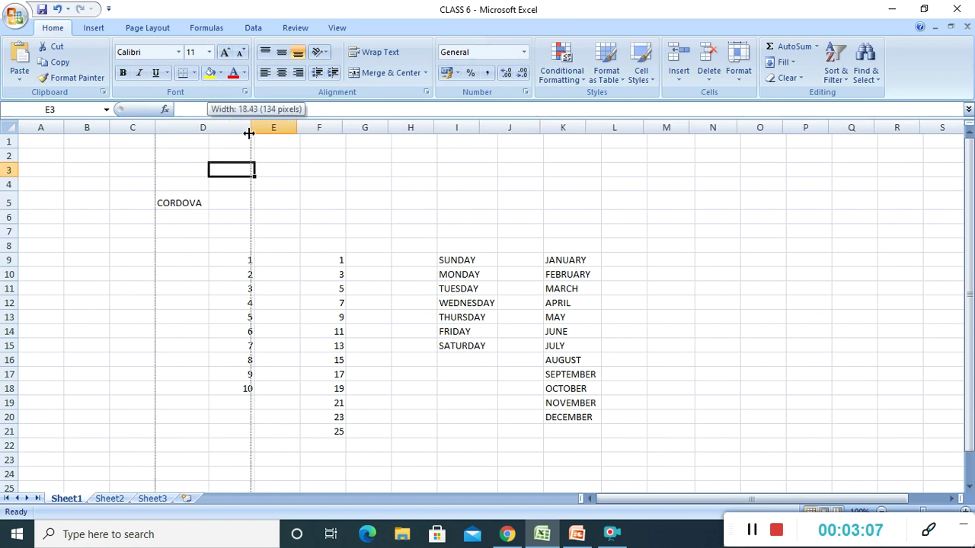
Step: Try the top, middle and bottom vertical alignments on the CORDOVA text in cell D5
click(198, 198)
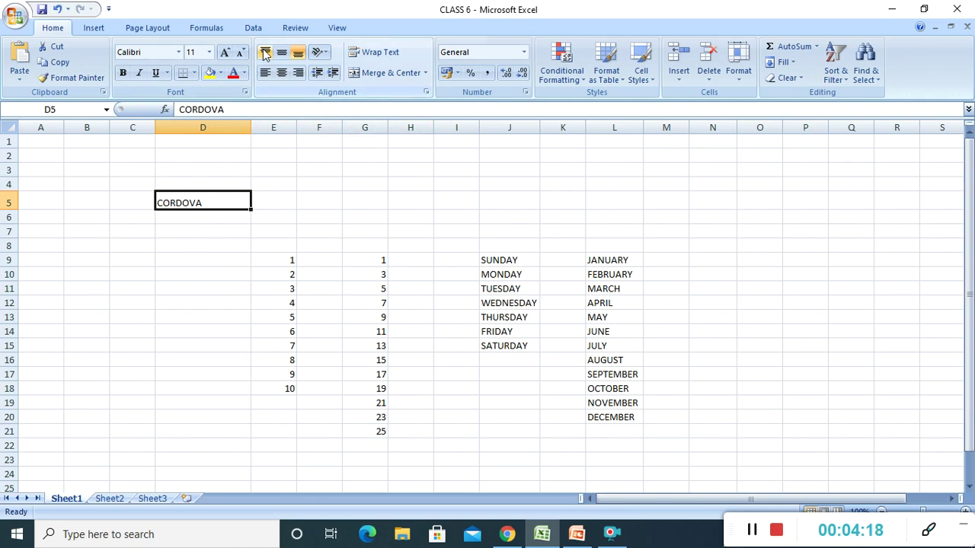
click(265, 54)
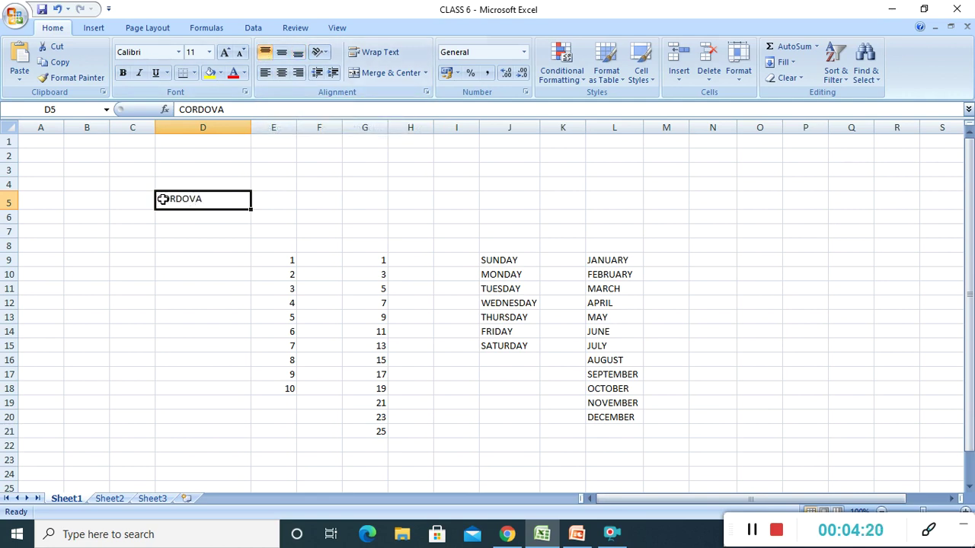
click(281, 54)
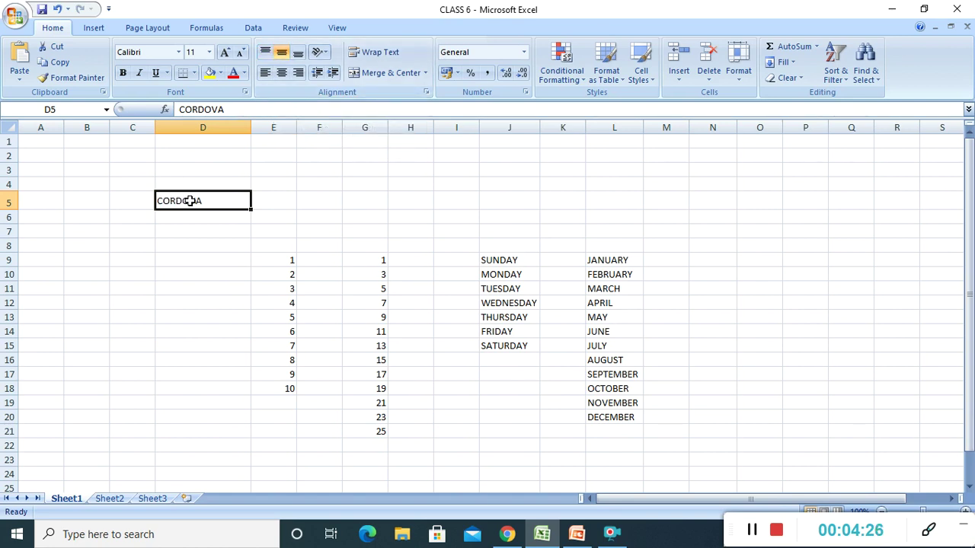
click(300, 56)
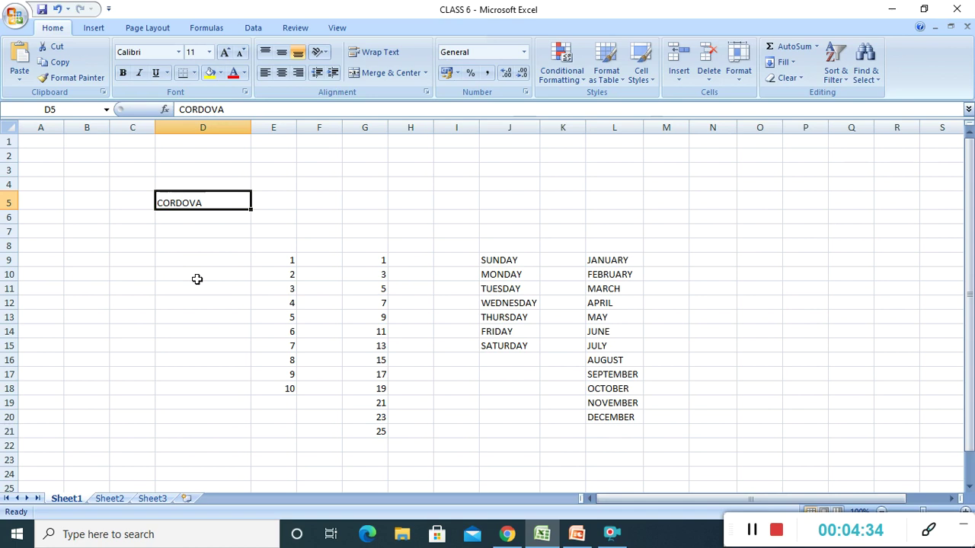
Step: Make row 5 taller and apply top, middle and finally bottom alignment to the CORDOVA text in D5
click(266, 50)
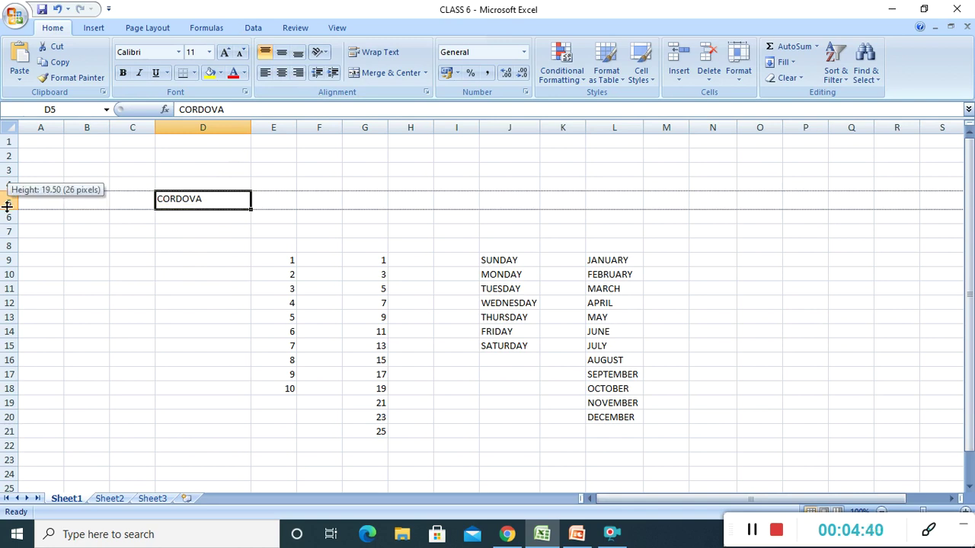
drag(7, 206, 7, 221)
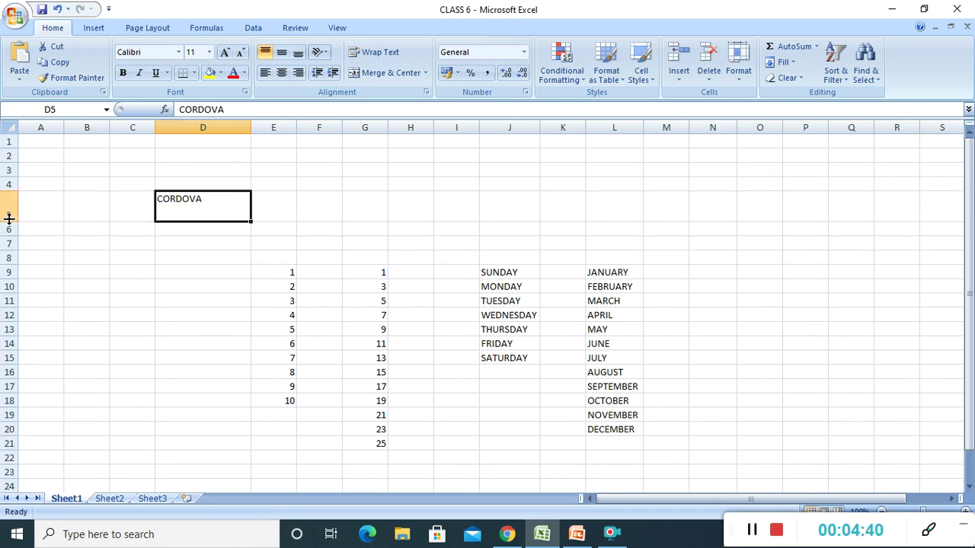
click(266, 51)
click(266, 50)
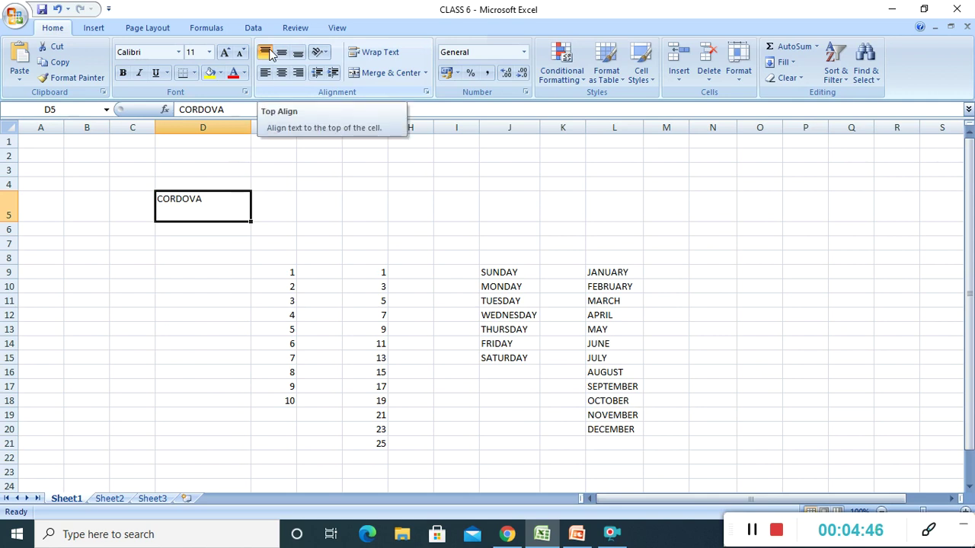
click(281, 52)
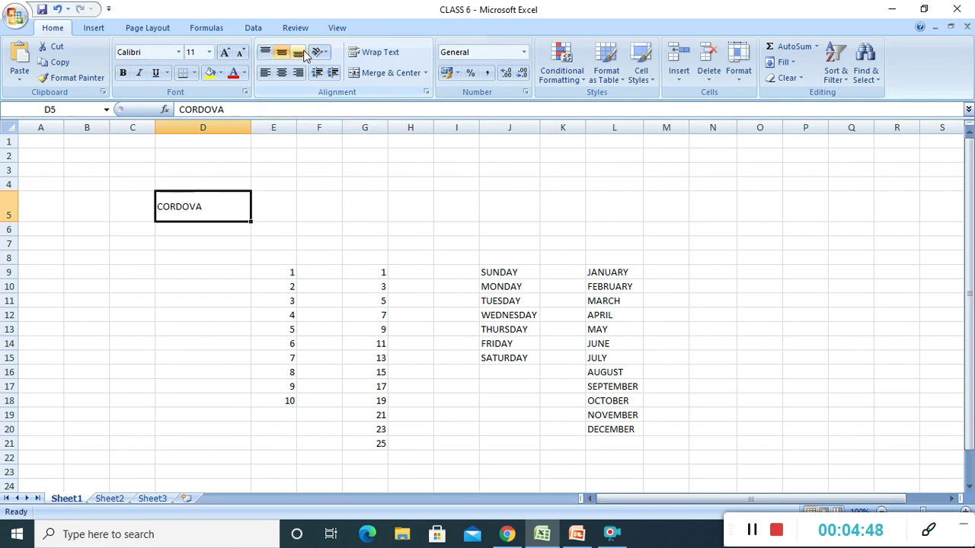
click(298, 52)
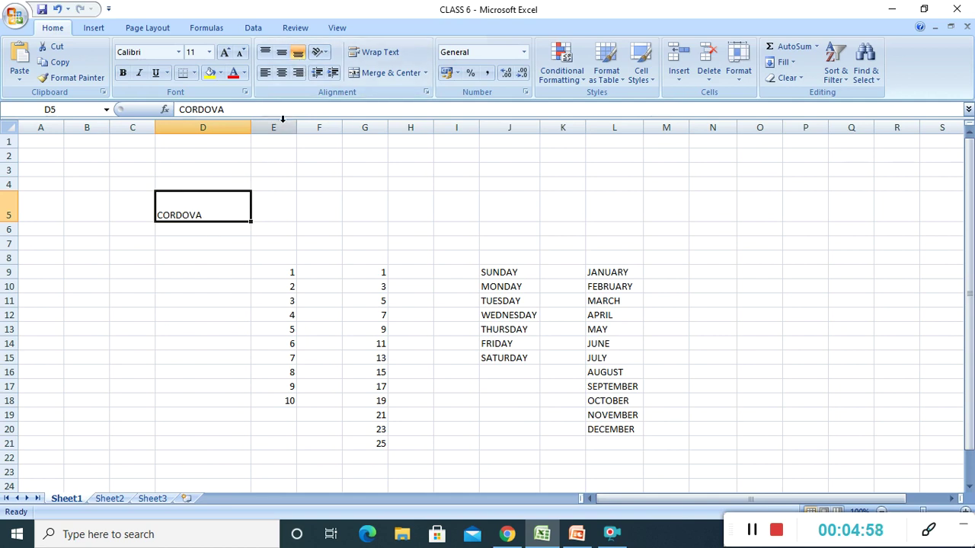
Step: Center the CORDOVA text horizontally, switch it to right alignment, and middle-align it vertically in D5
click(282, 76)
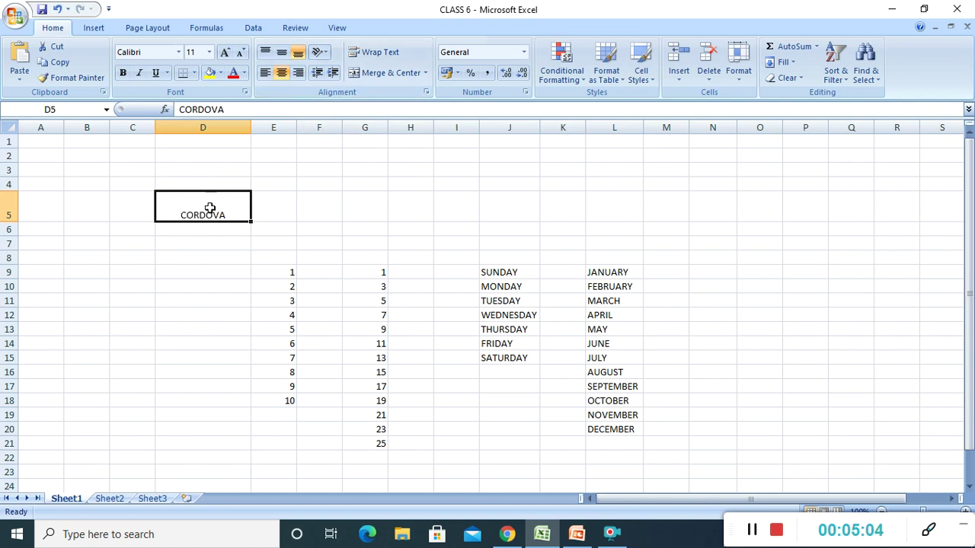
click(297, 73)
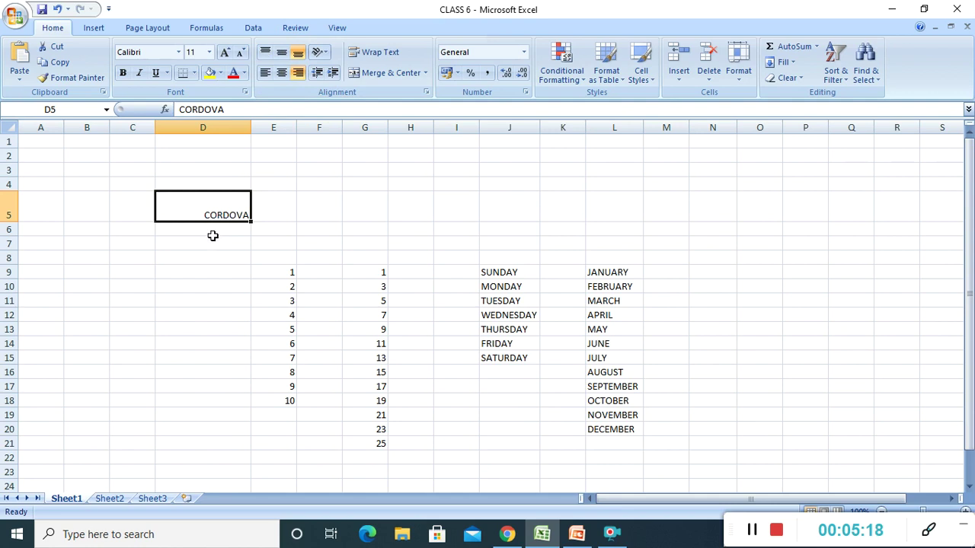
click(280, 59)
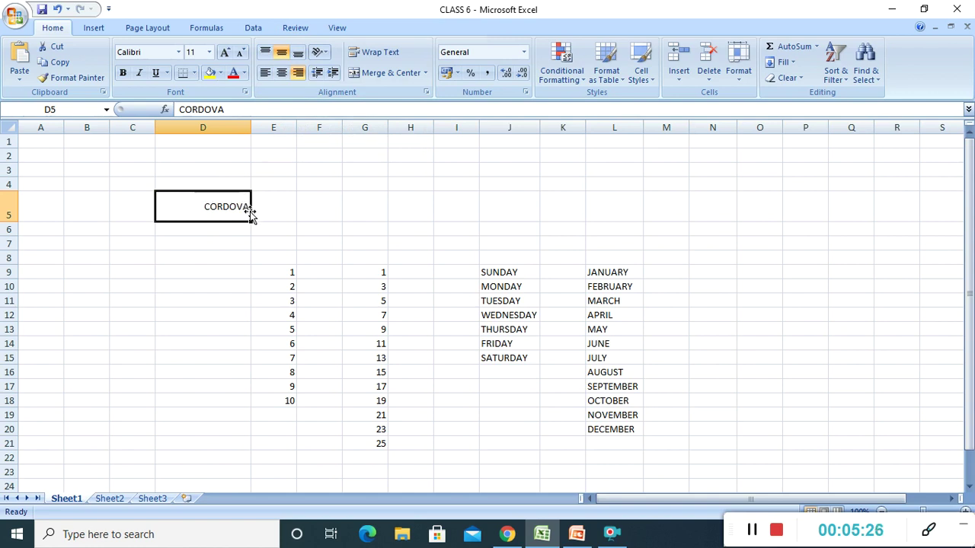
Step: Try left, center and right alignment on the middle-aligned CORDOVA text in cell D5
click(264, 73)
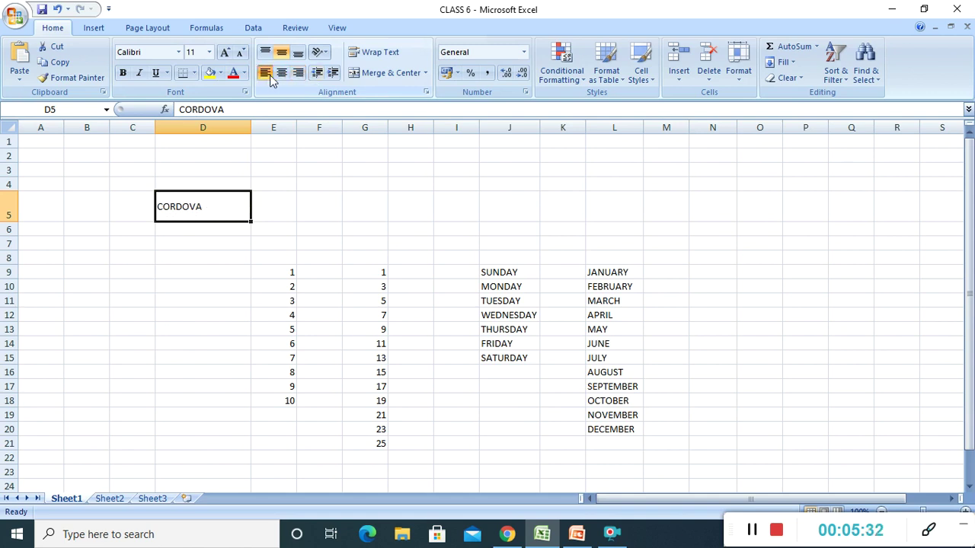
click(281, 73)
click(298, 73)
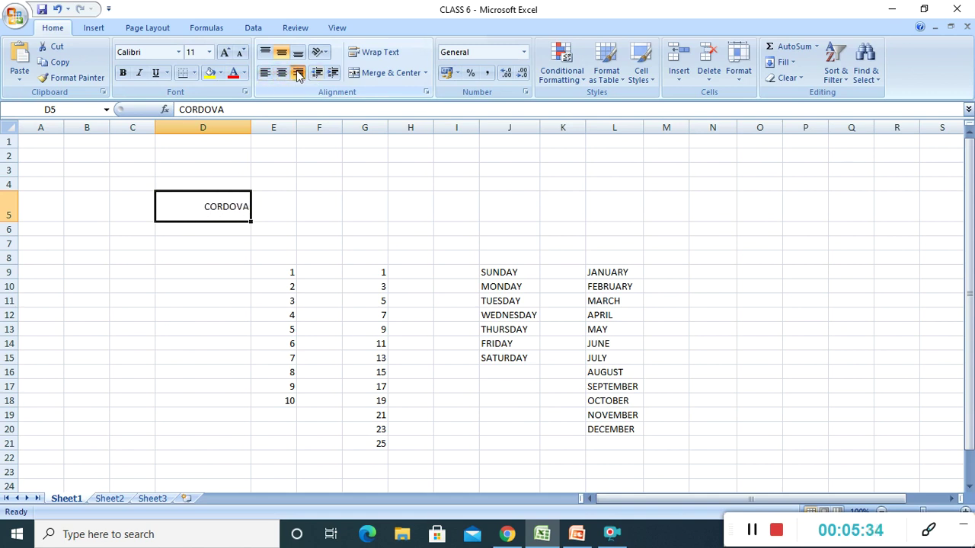
Step: Top-align the CORDOVA text in D5 and try it left-aligned, centered and finally right-aligned
click(265, 53)
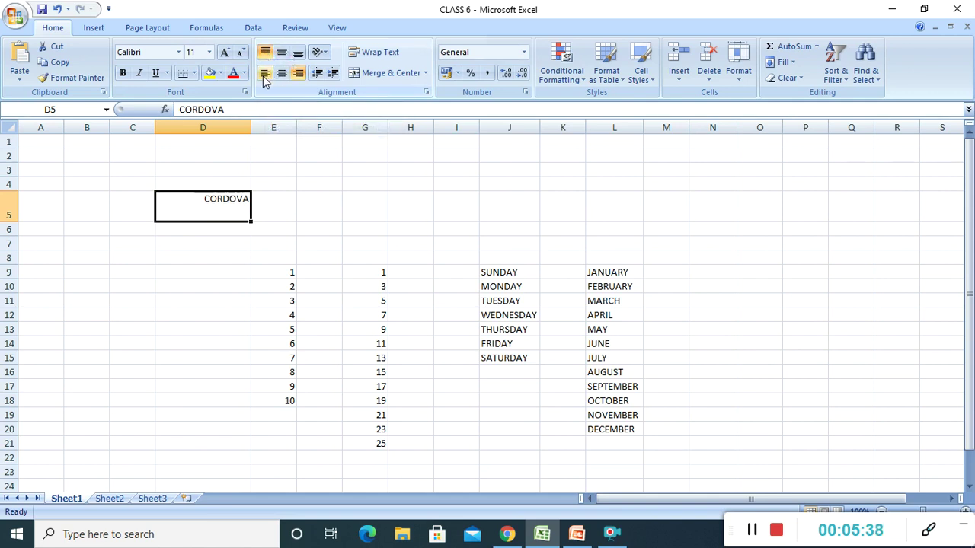
click(265, 74)
click(281, 73)
click(297, 74)
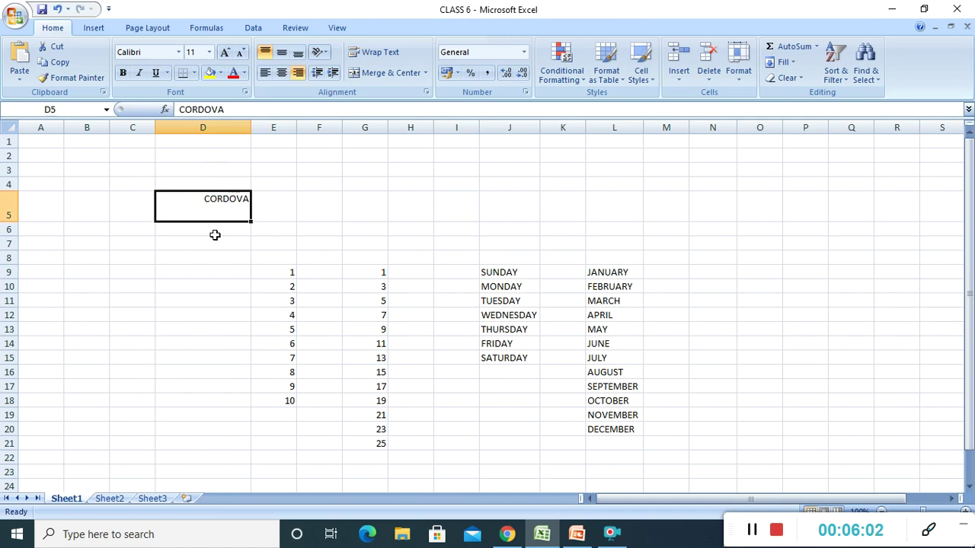
click(750, 530)
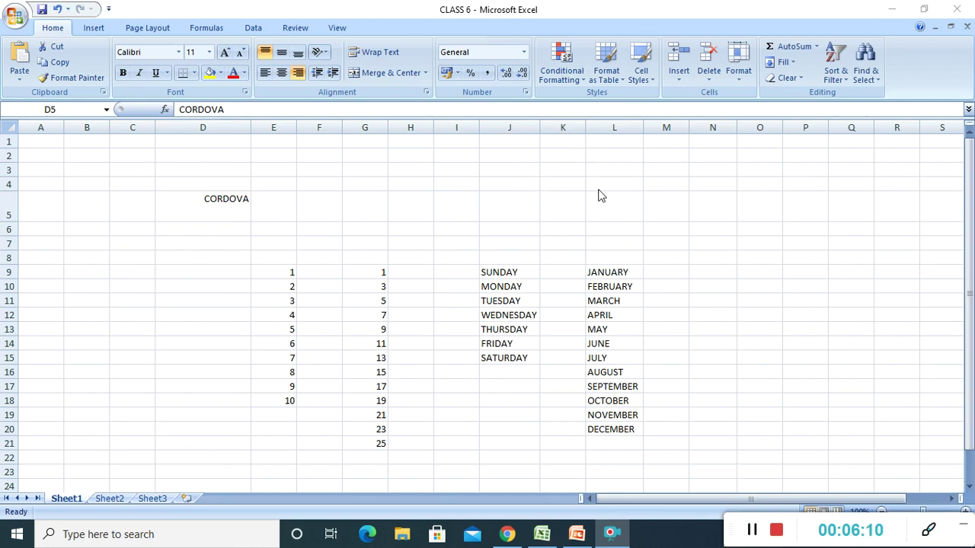
Step: Angle the CORDOVA text clockwise in a taller row 5 and center it vertically and horizontally in D5
click(326, 55)
click(325, 55)
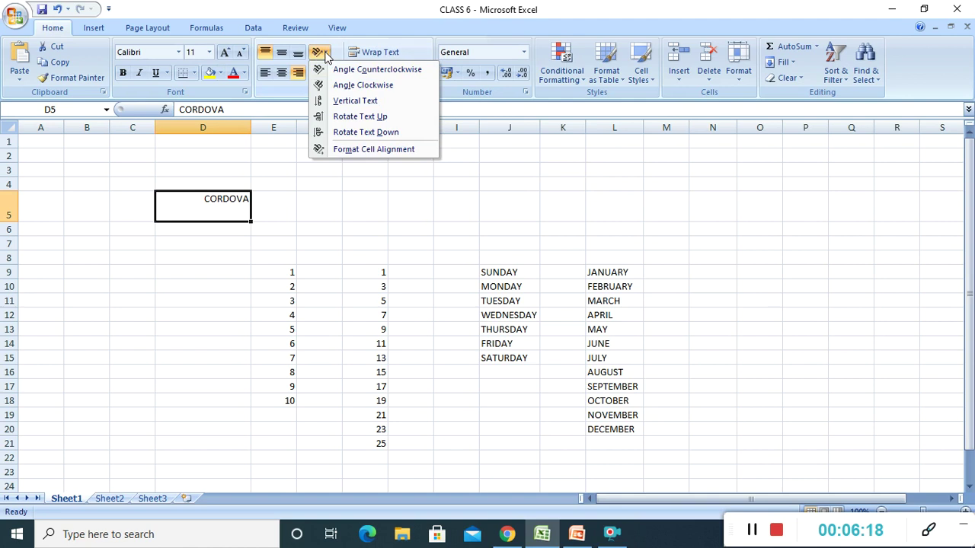
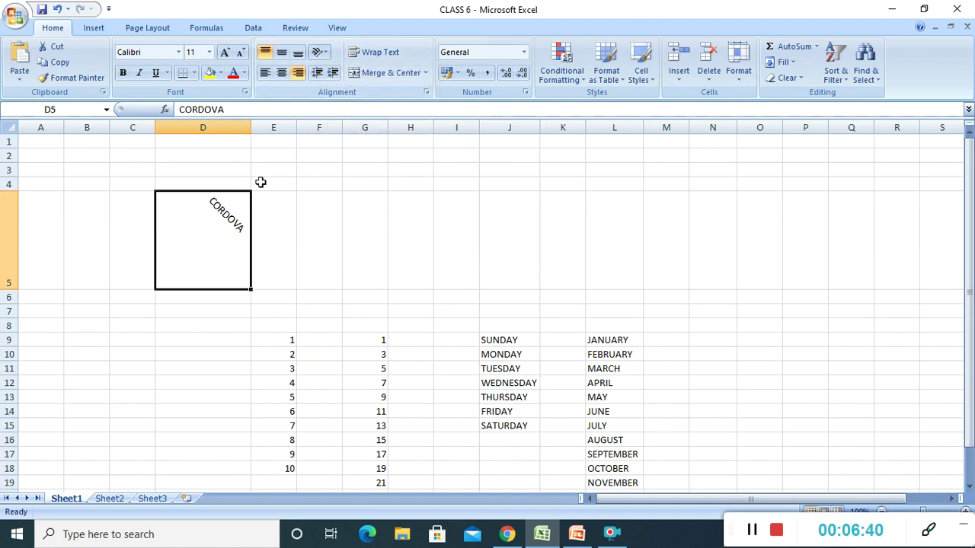
click(281, 52)
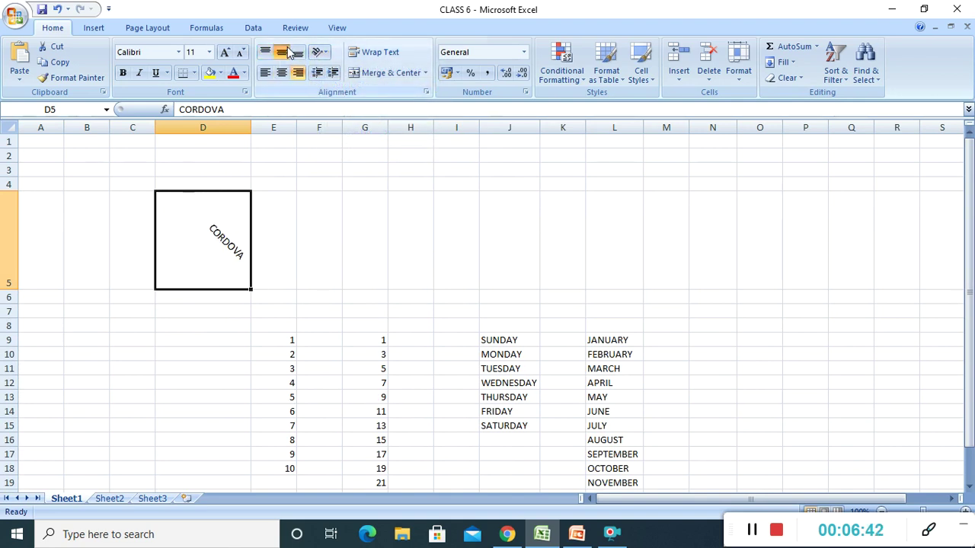
click(281, 73)
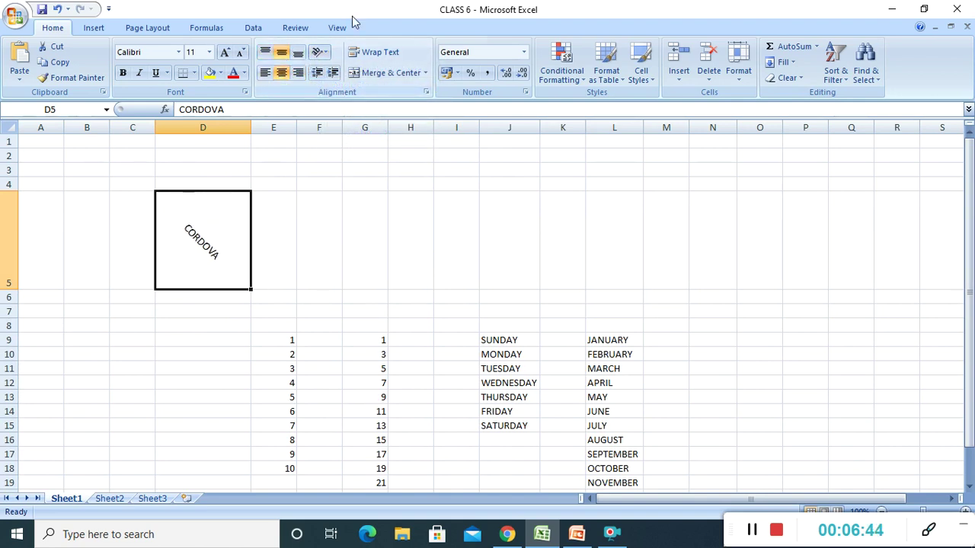
Step: Try the Angle Counterclockwise, Angle Clockwise and Vertical Text orientations on the CORDOVA text in D5
click(320, 52)
click(358, 69)
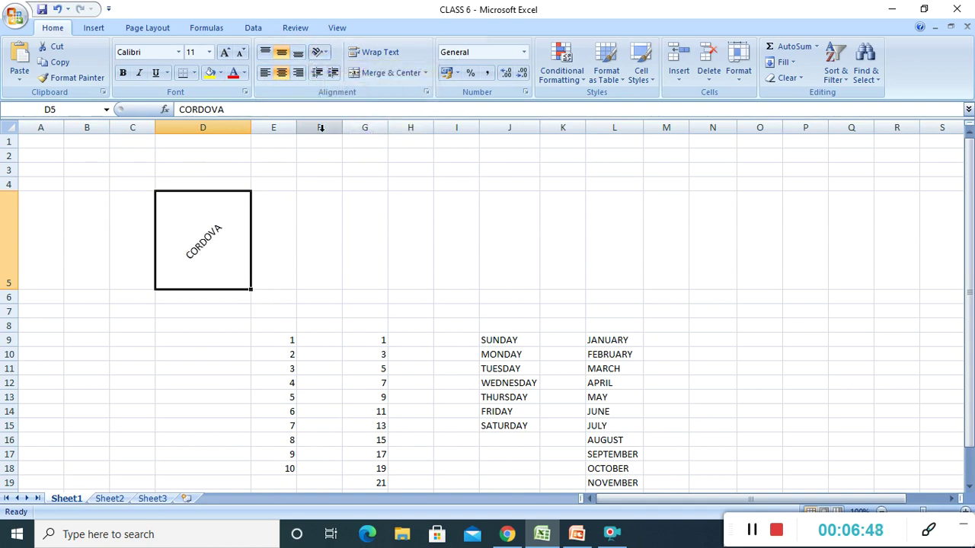
click(320, 52)
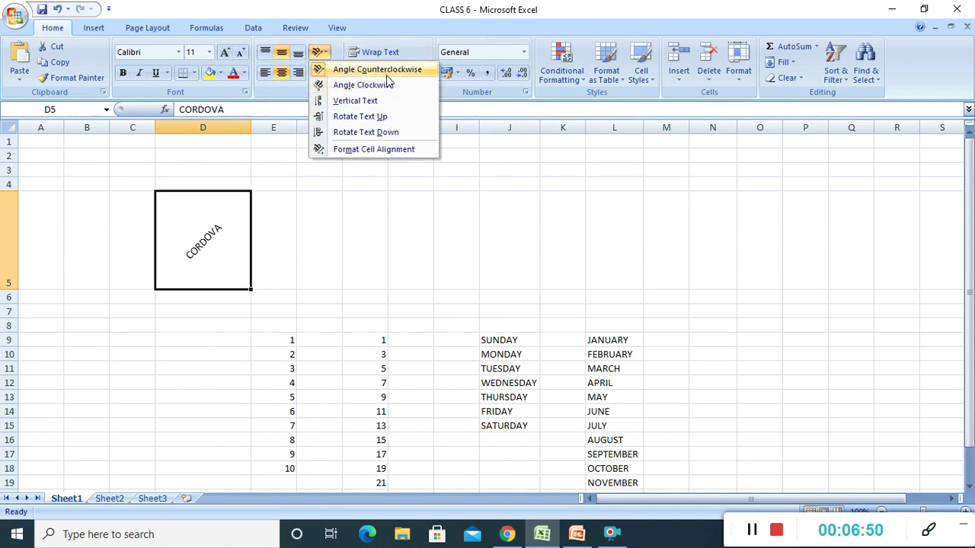
click(346, 87)
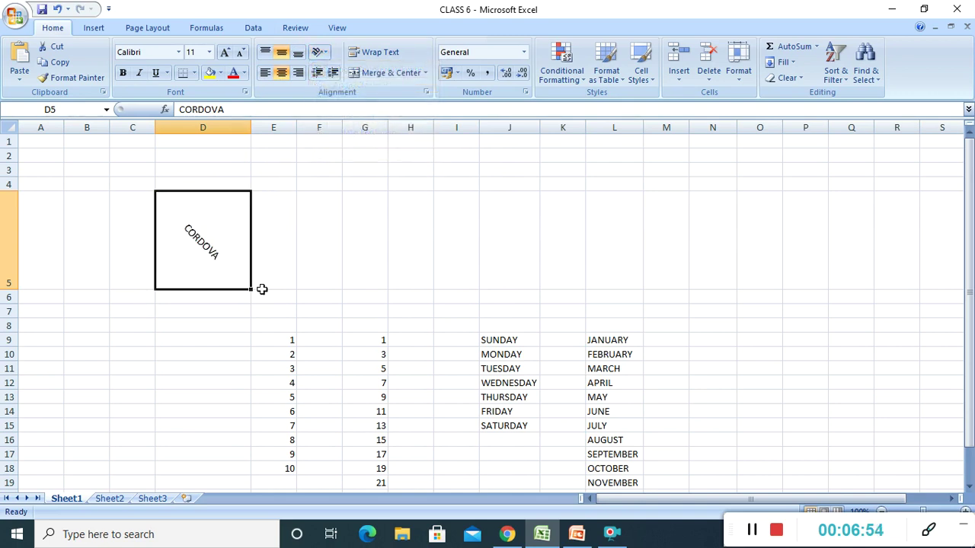
click(323, 53)
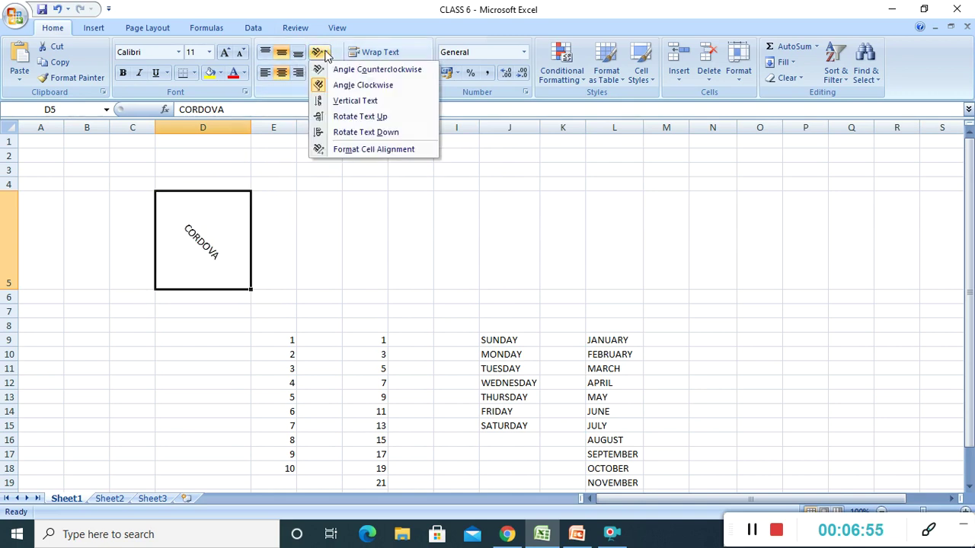
click(342, 101)
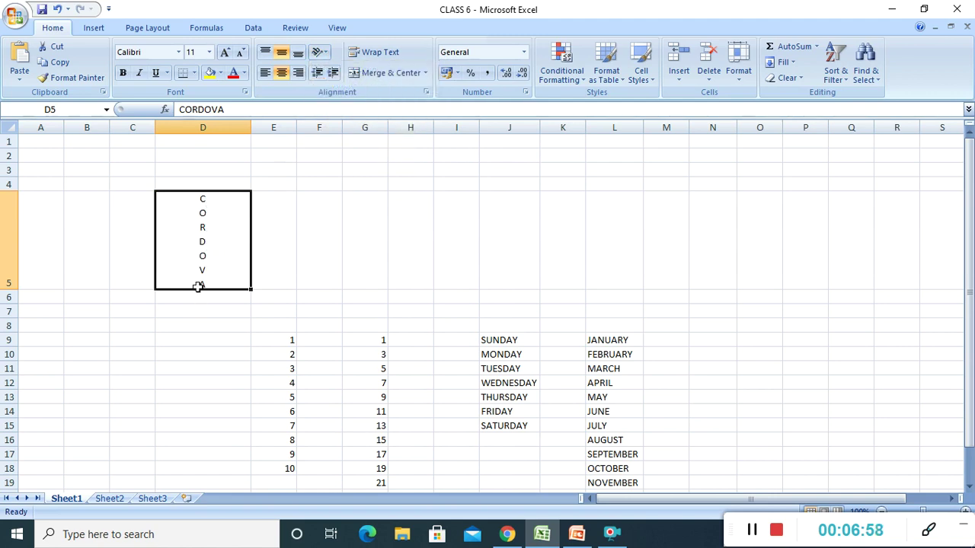
Step: Apply Rotate Text Up and finally Rotate Text Down to the CORDOVA text in D5
click(320, 52)
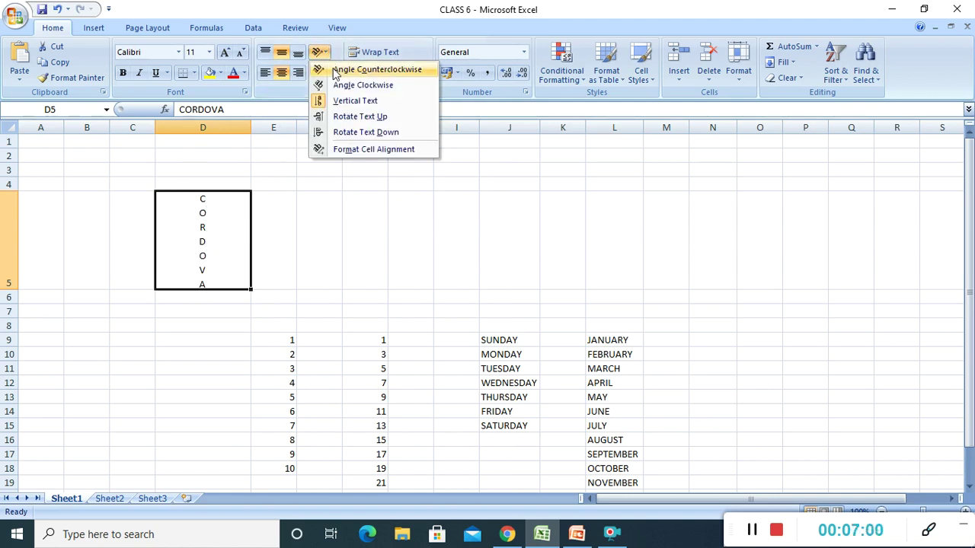
click(352, 120)
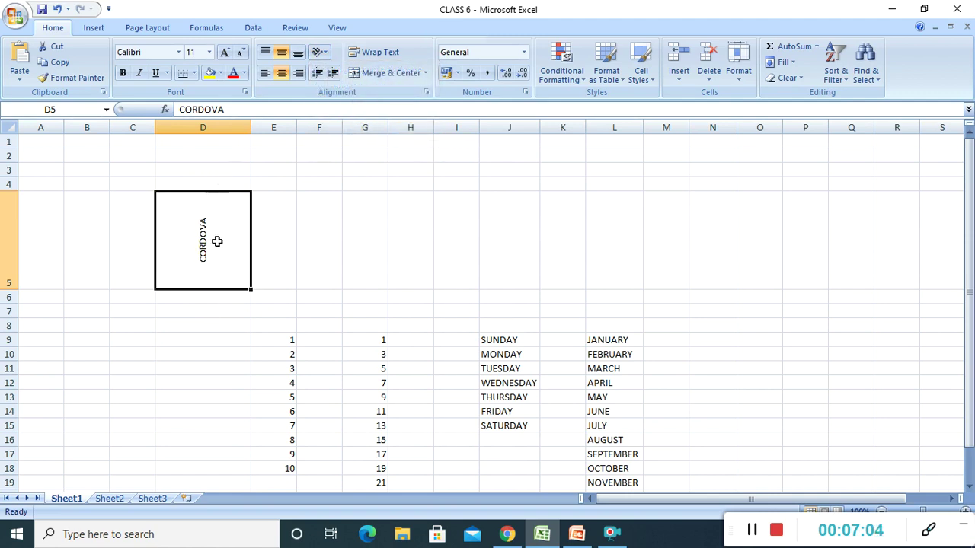
click(326, 54)
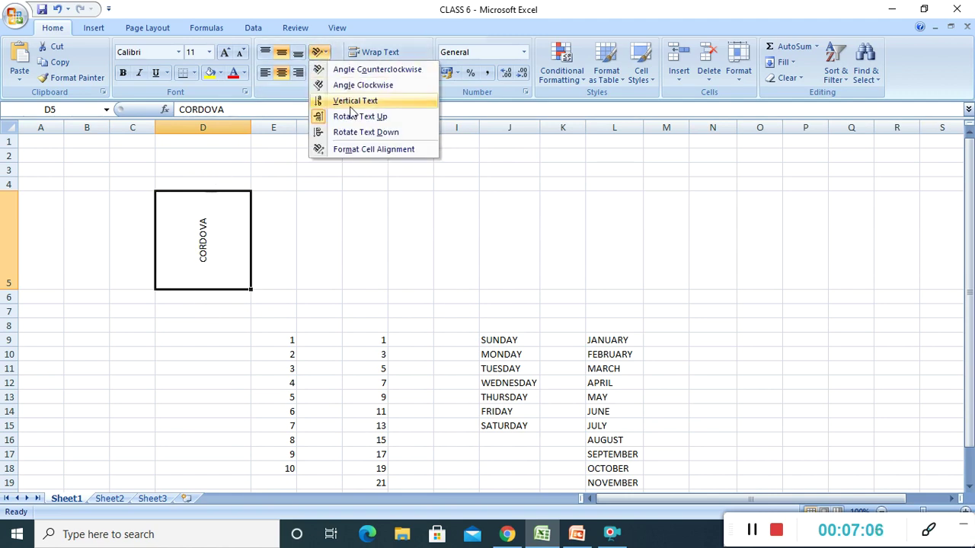
click(362, 134)
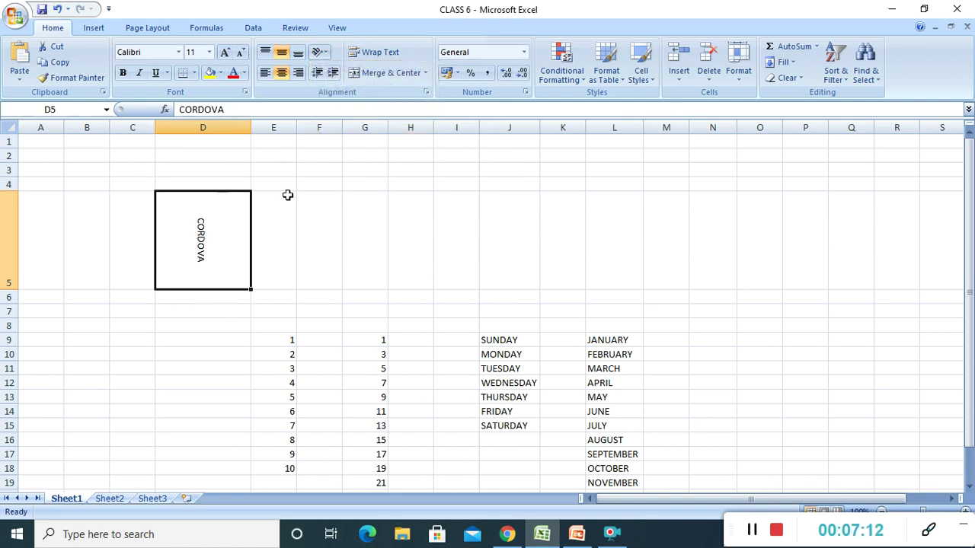
Step: Angle SUNDAY in J9 clockwise and rotate the MONDAY text in J10 up
click(506, 340)
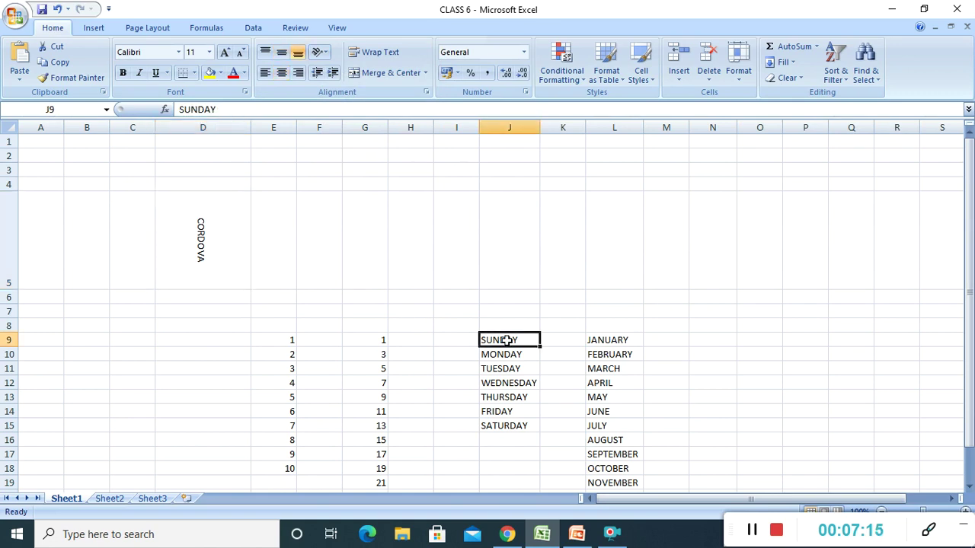
click(320, 51)
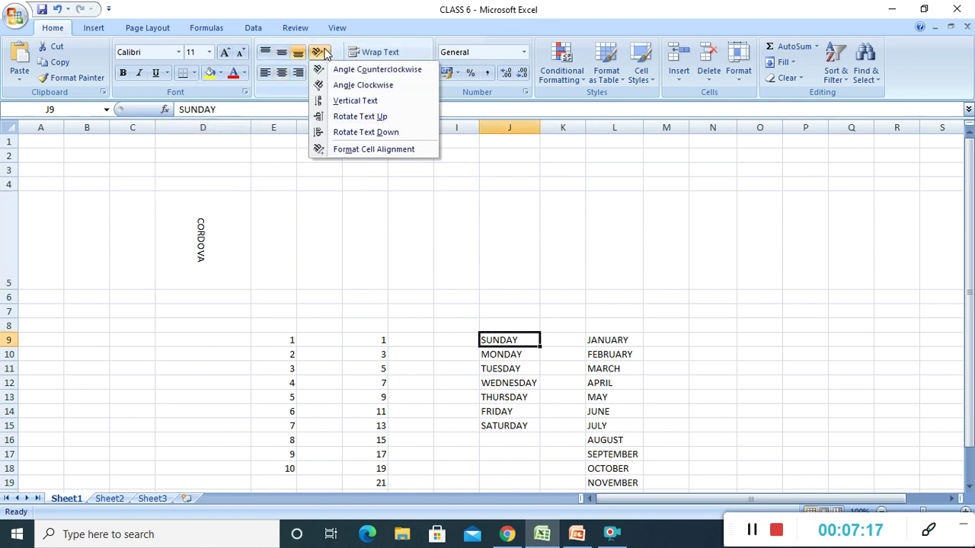
click(336, 88)
click(320, 52)
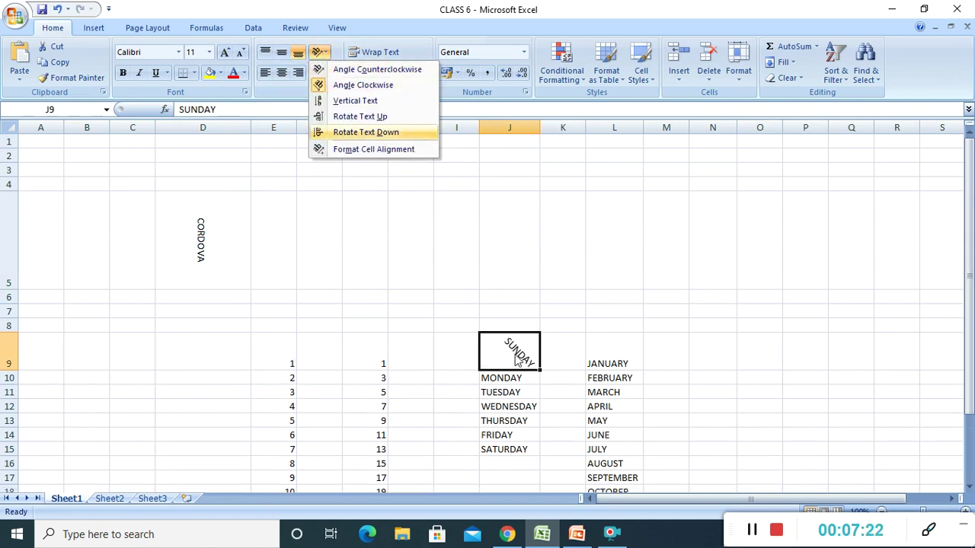
click(495, 375)
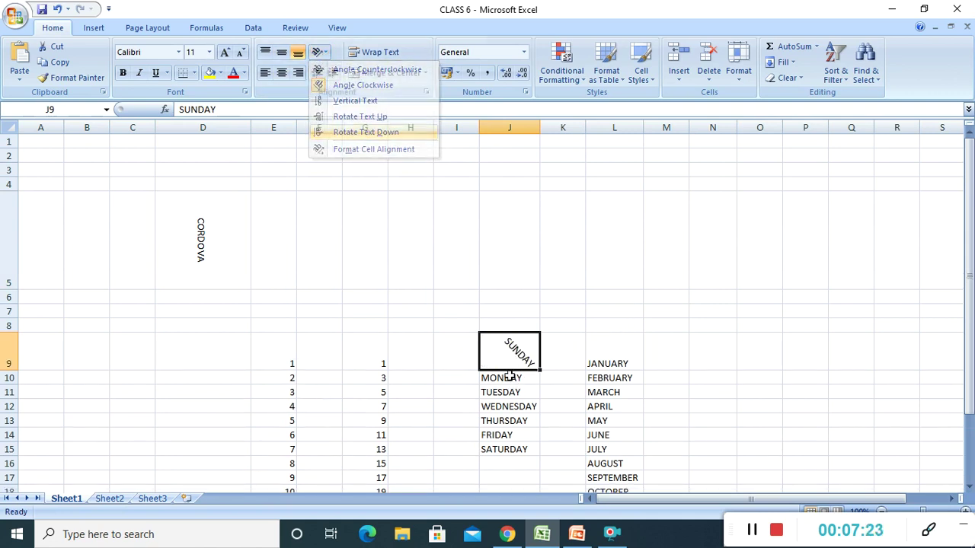
click(320, 52)
click(336, 117)
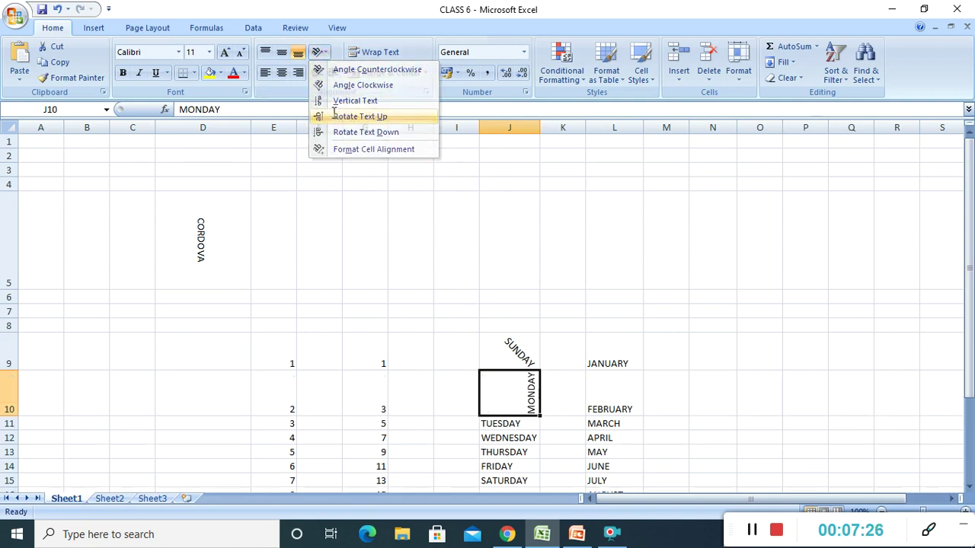
Step: Rotate TUESDAY in J11 down and set WEDNESDAY in J12 to vertical text
click(535, 426)
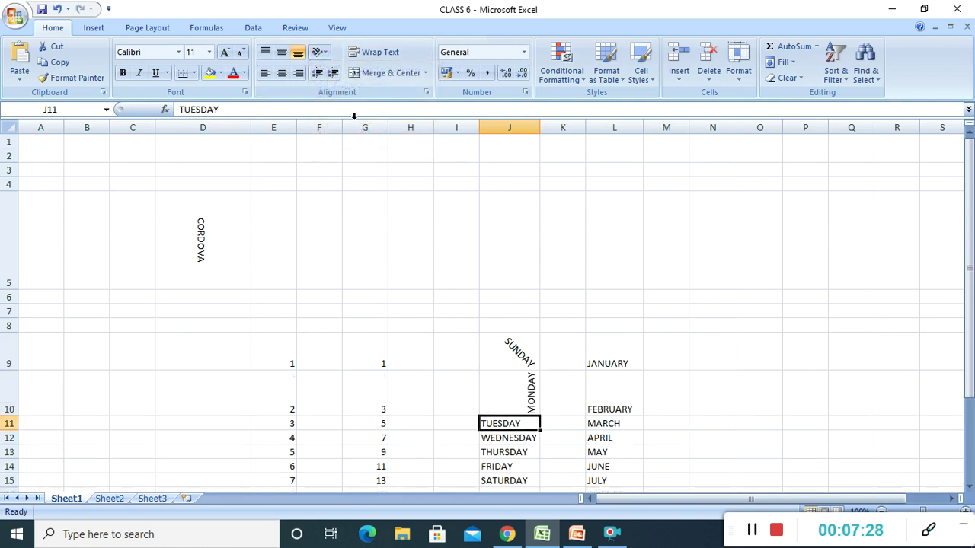
click(320, 51)
click(354, 129)
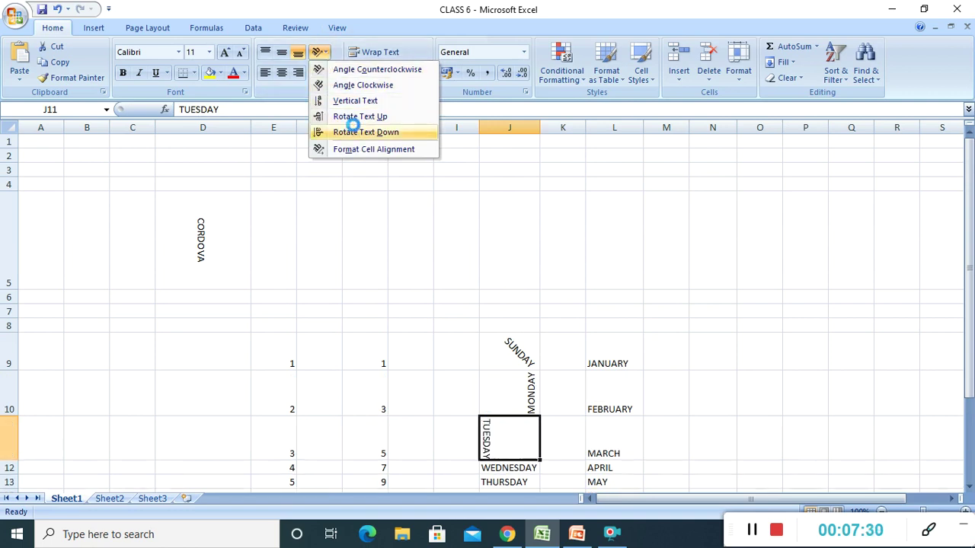
click(506, 468)
click(320, 52)
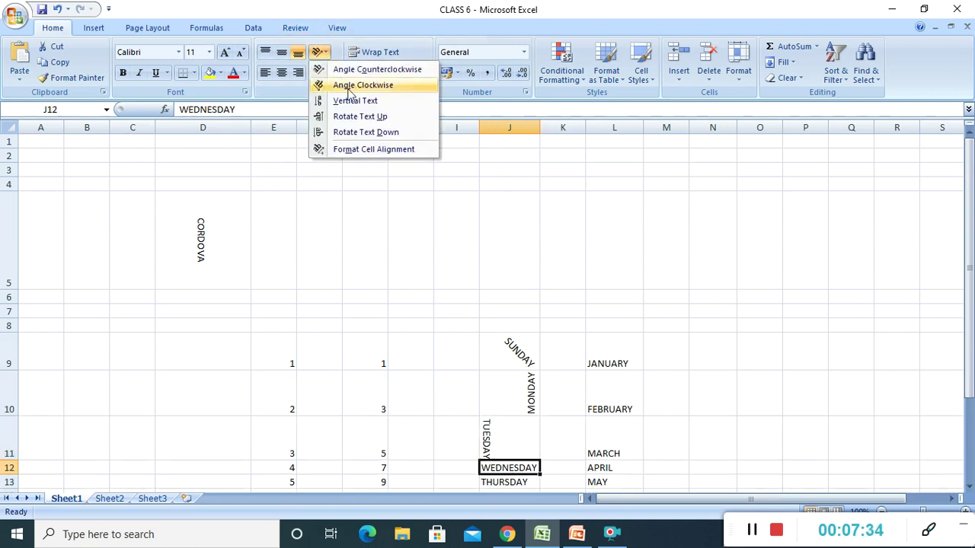
click(355, 101)
scroll(495, 252, down, 3)
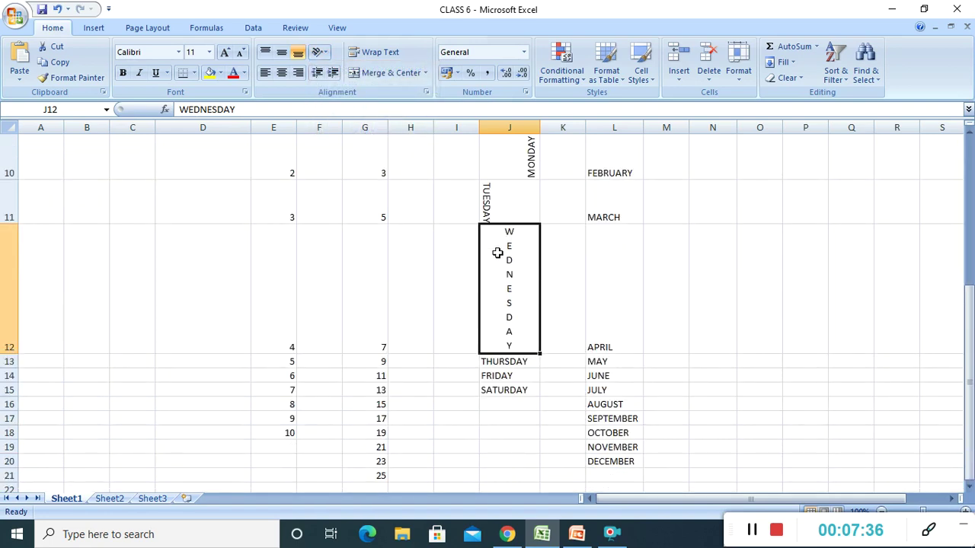
click(499, 361)
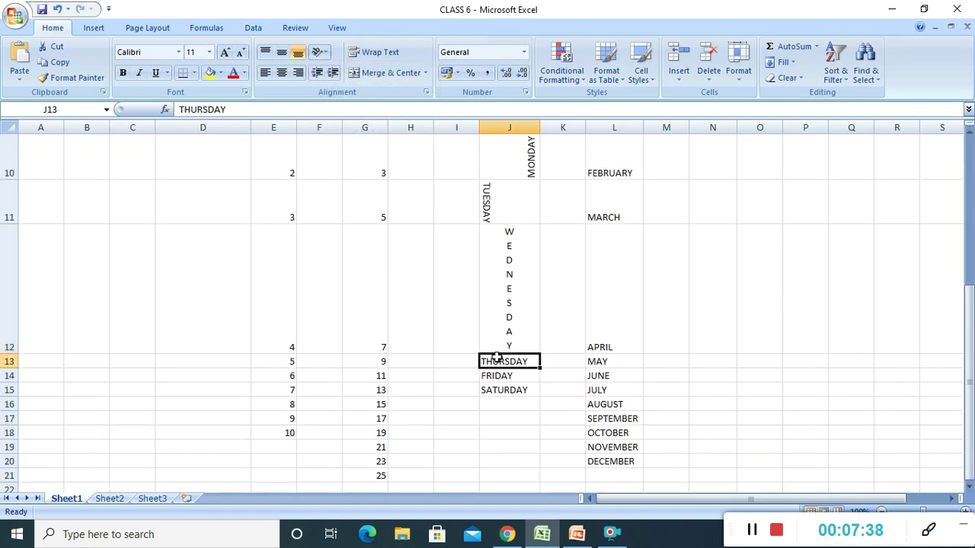
click(324, 54)
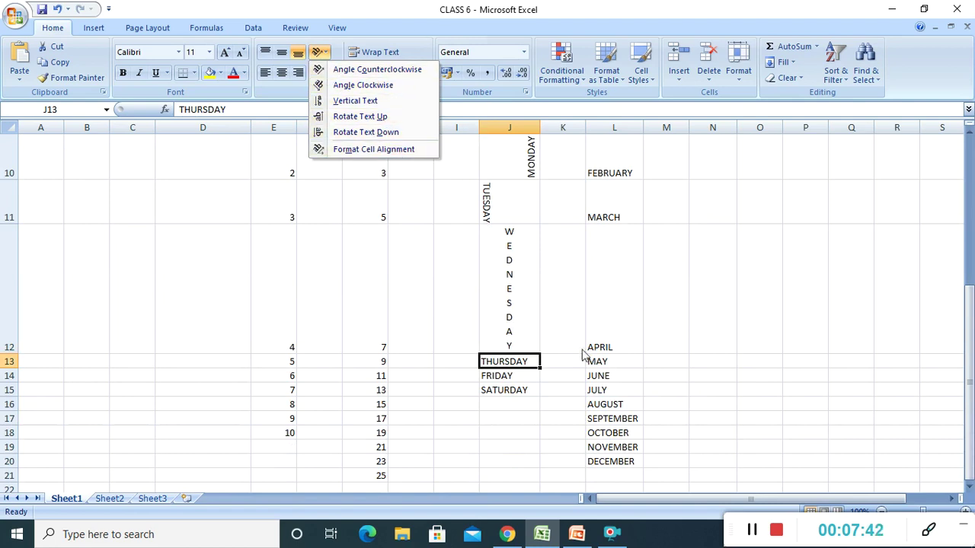
scroll(824, 363, up, 1)
scroll(605, 333, up, 1)
scroll(576, 244, down, 2)
click(650, 338)
scroll(593, 254, up, 3)
scroll(542, 287, down, 2)
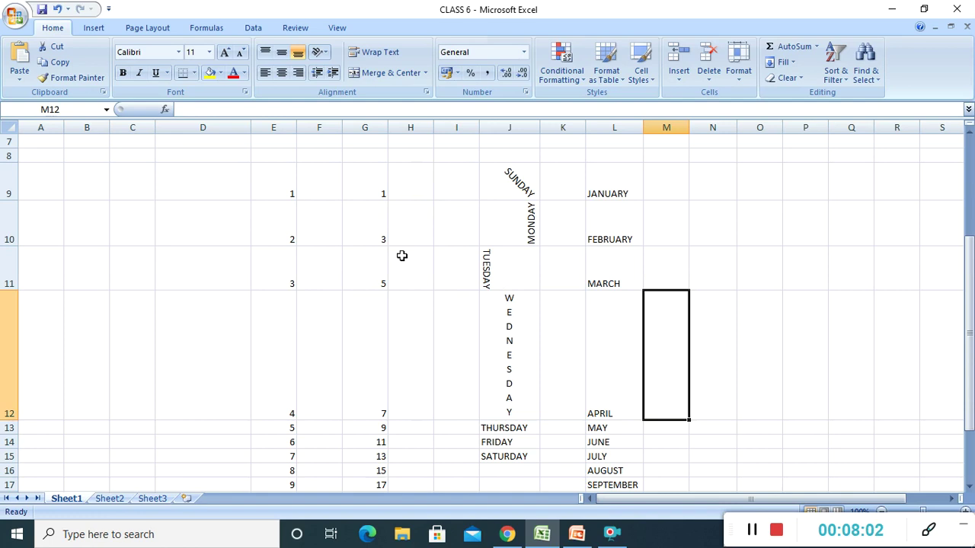
Step: Enter the sentence YOU CAN PRINT A WORKSHEET OR A PART OF THE WORKSHEET in cell G3
scroll(379, 253, up, 2)
click(363, 171)
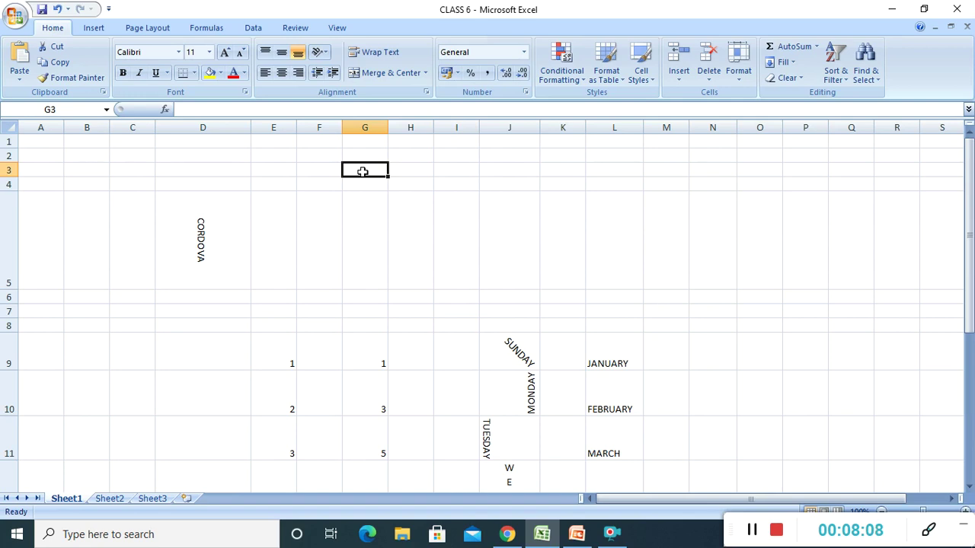
text(YOU CAN)
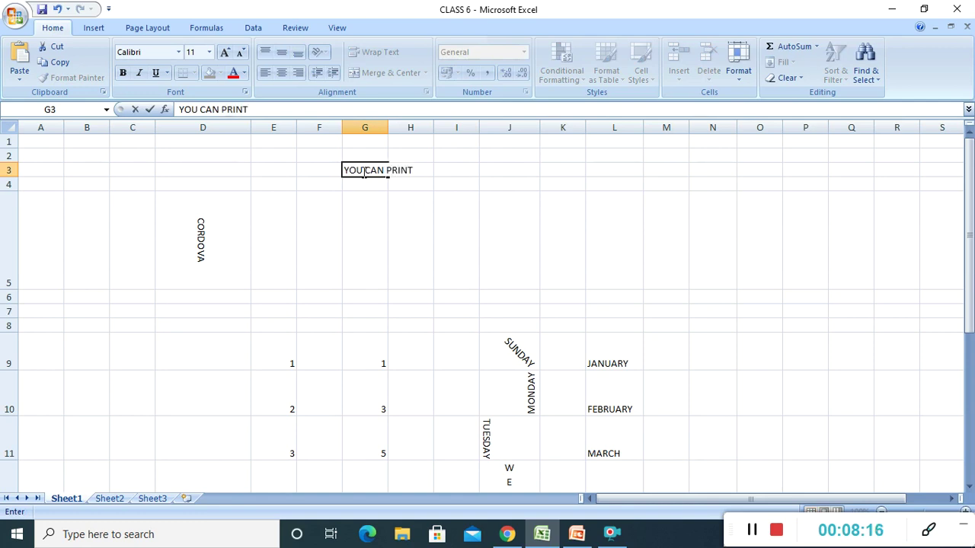
text(PRINT A WORKSHEET)
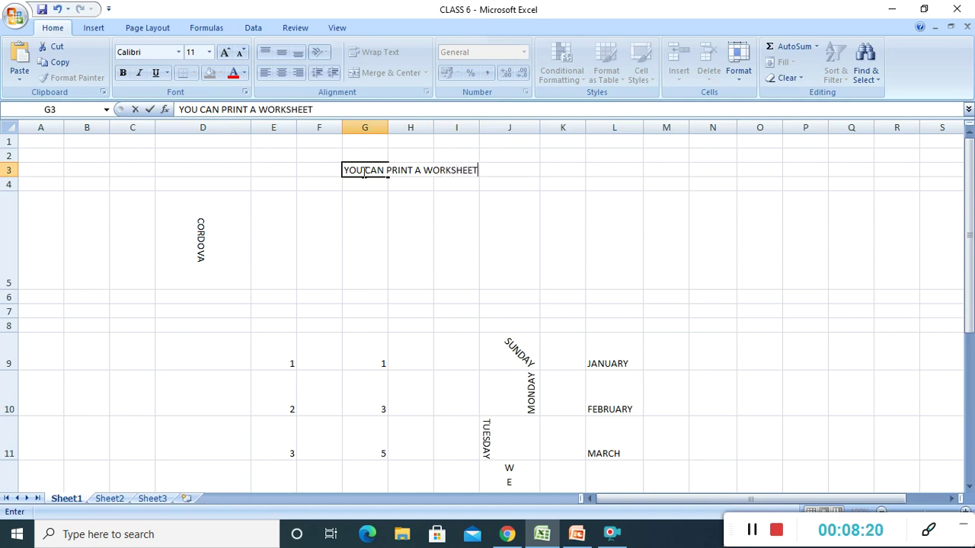
text( OR A PA)
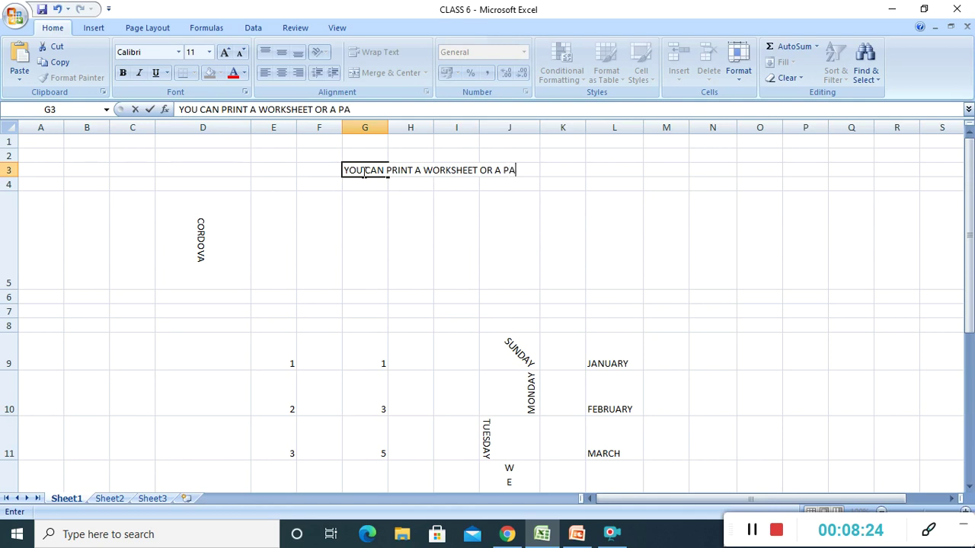
text(RT OF THE WO)
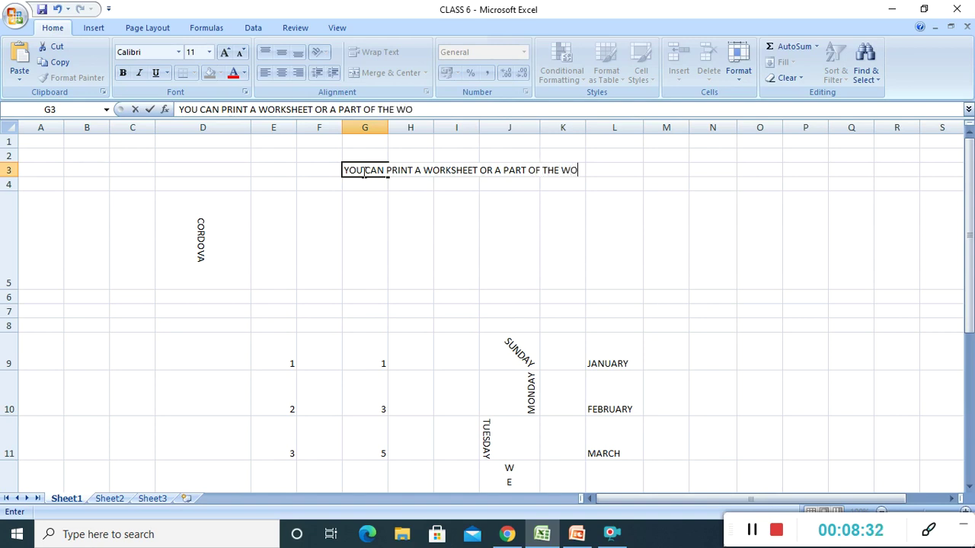
text(RKSHEET)
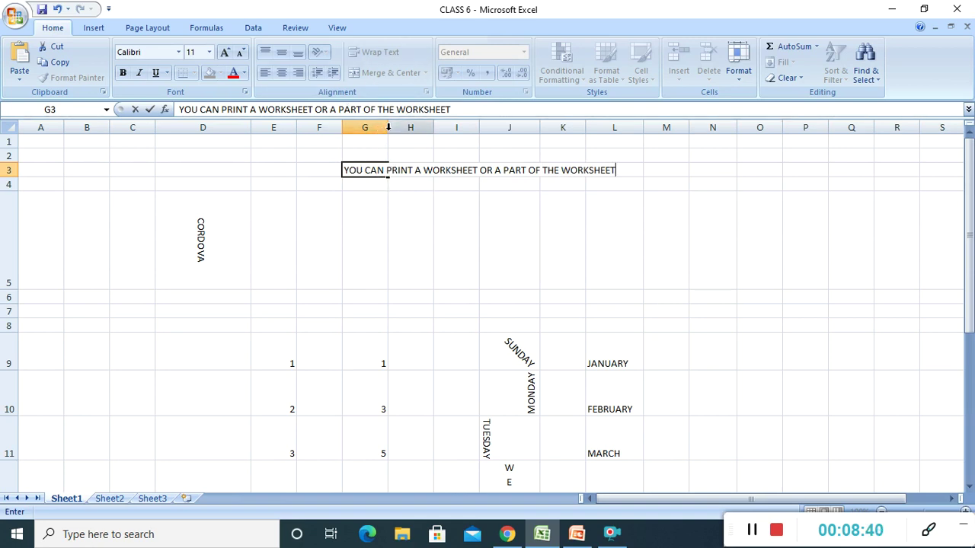
key(Return)
key(Return)
Step: Widen column G to nearly three times its width and wrap the sentence in G3 within the cell
drag(388, 128, 473, 131)
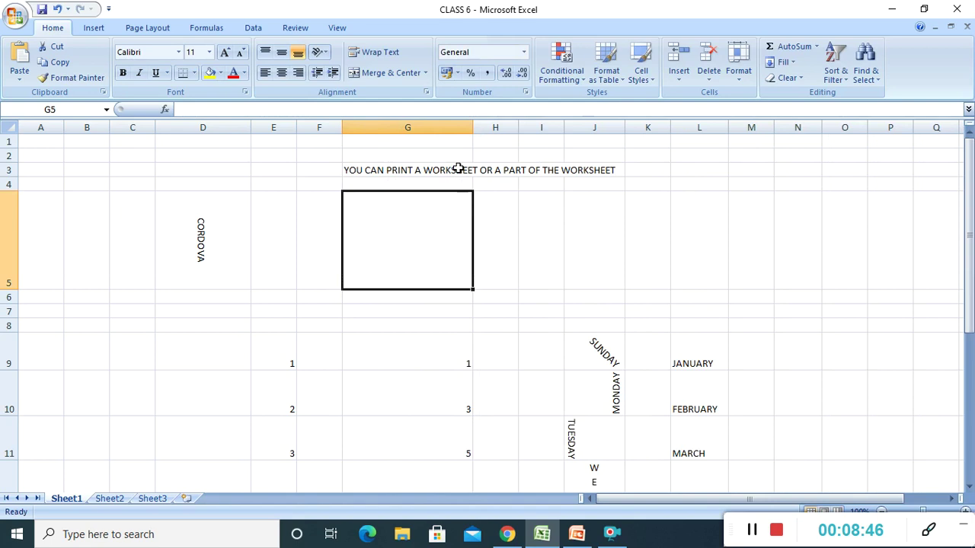
click(458, 168)
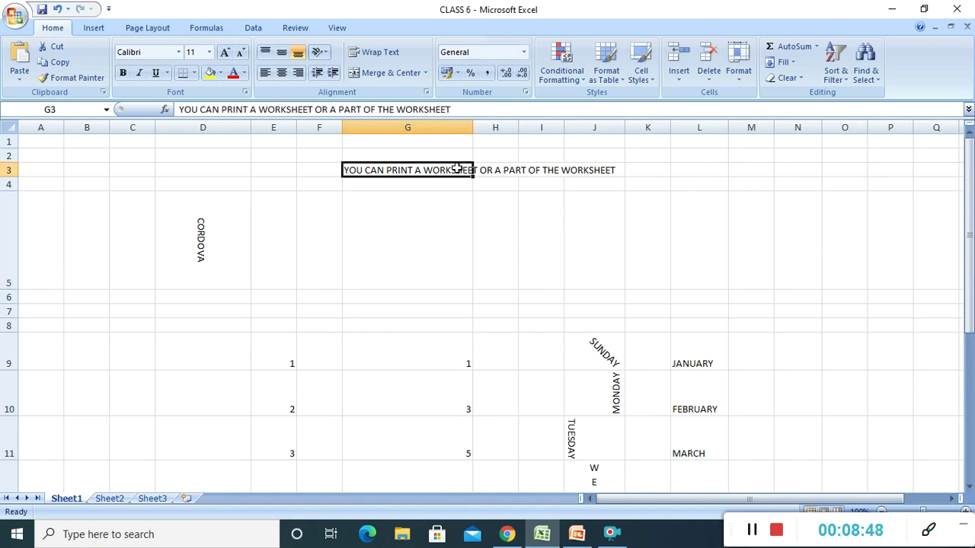
click(373, 52)
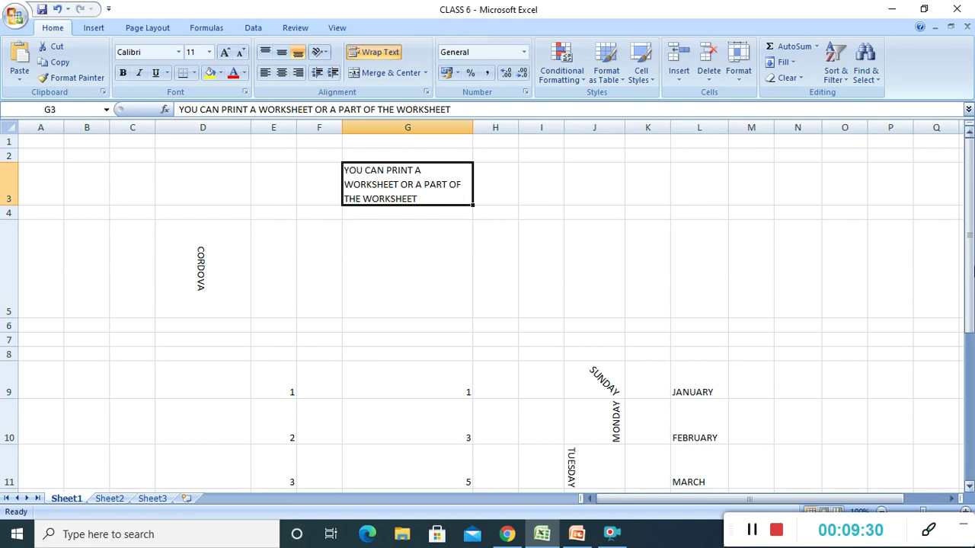
Step: Select the block holding the number, weekday and month series, from E9 across to column L and below the last entries
scroll(716, 340, down, 5)
scroll(675, 319, up, 4)
scroll(694, 348, down, 3)
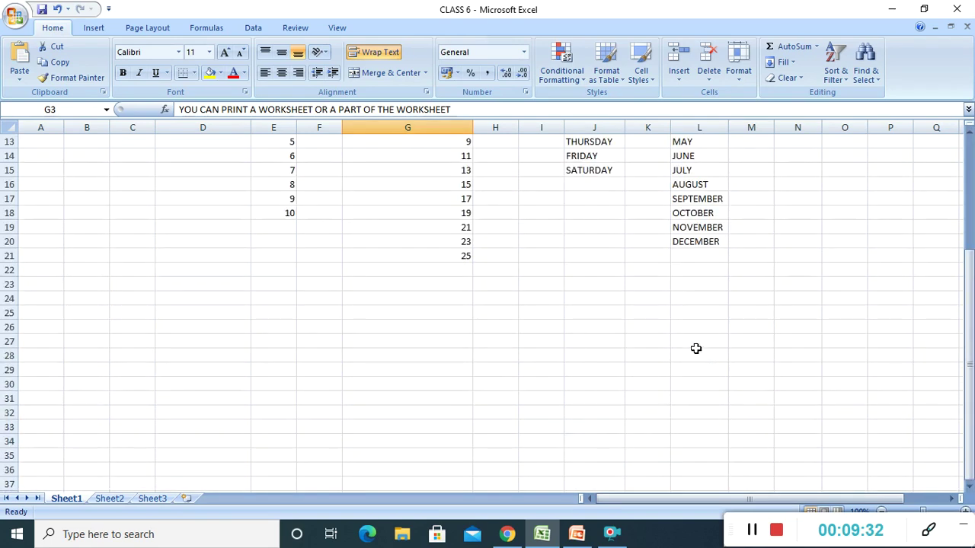
scroll(694, 283, up, 2)
scroll(287, 192, up, 1)
drag(289, 196, 725, 434)
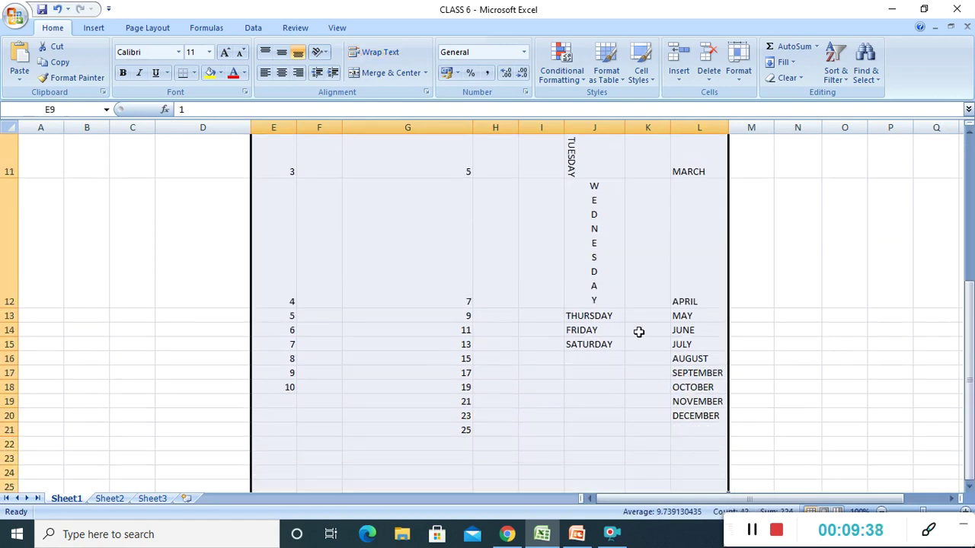
scroll(800, 391, down, 1)
scroll(795, 383, up, 2)
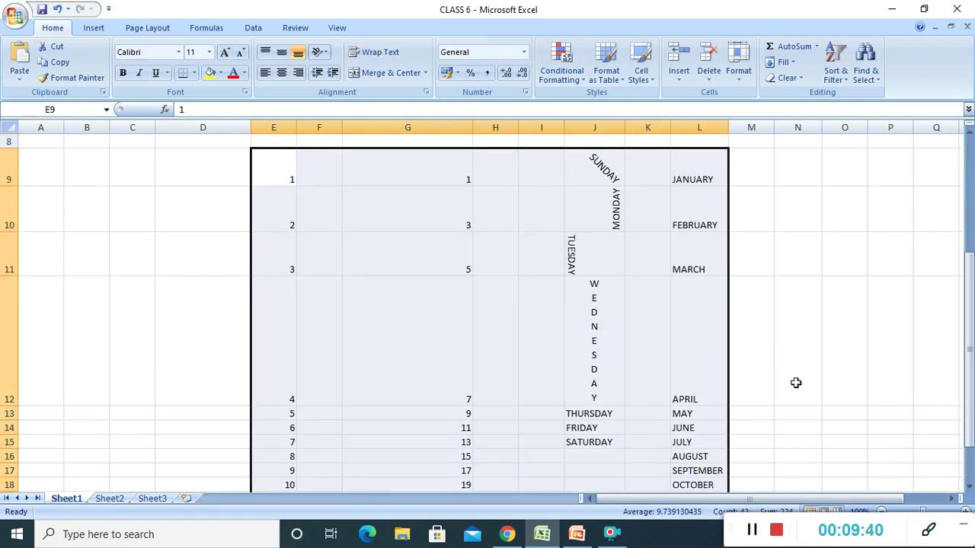
scroll(796, 383, up, 1)
Step: Examine the Print dialog's settings without printing, and view the Print, Quick Print and Print Preview choices
click(14, 18)
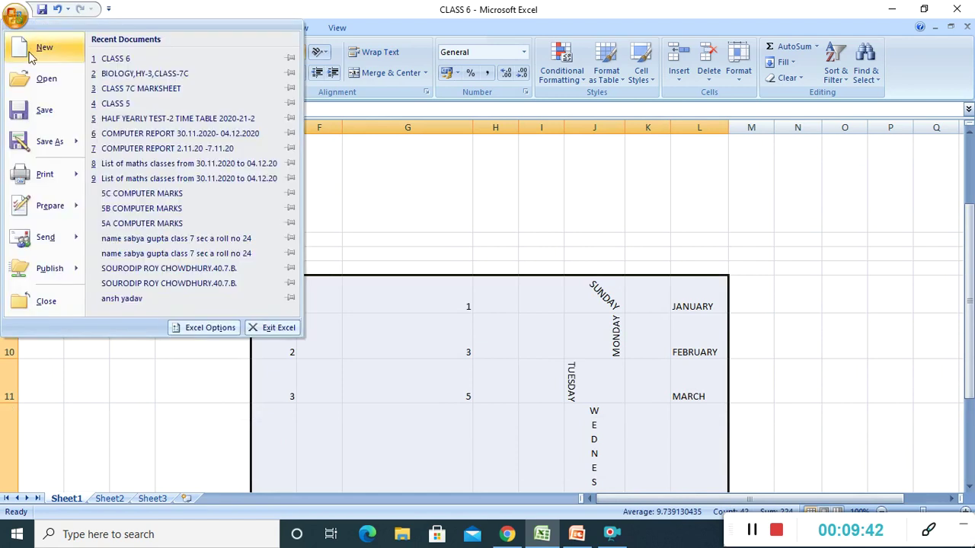
click(48, 172)
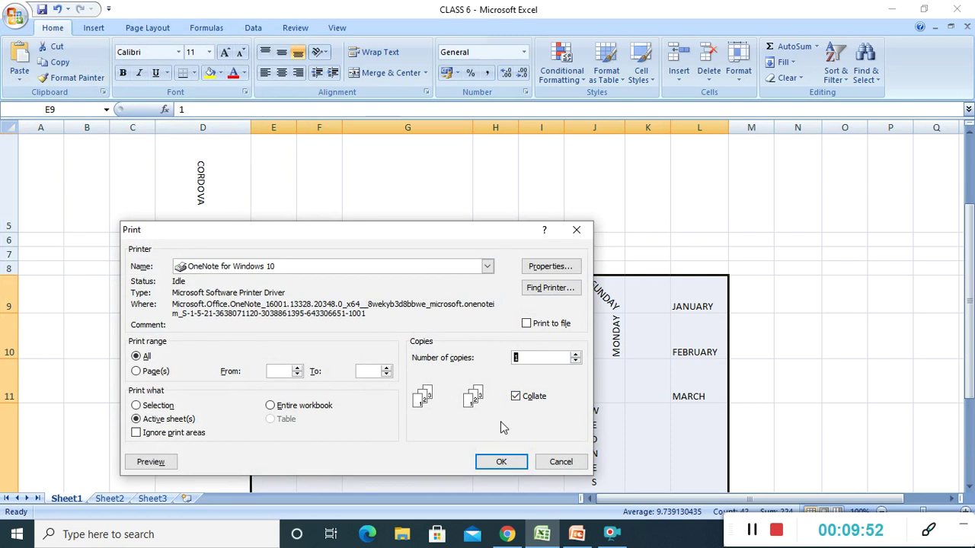
click(560, 462)
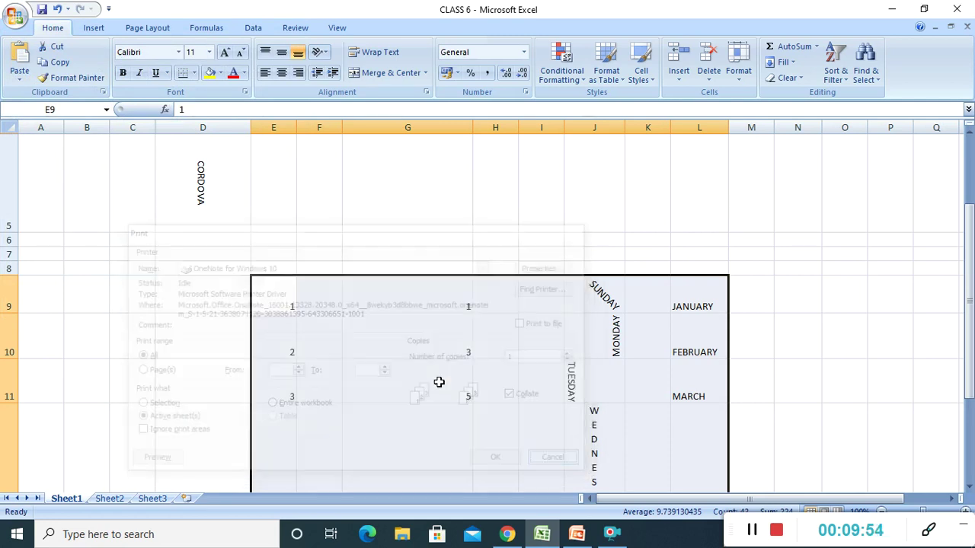
click(15, 15)
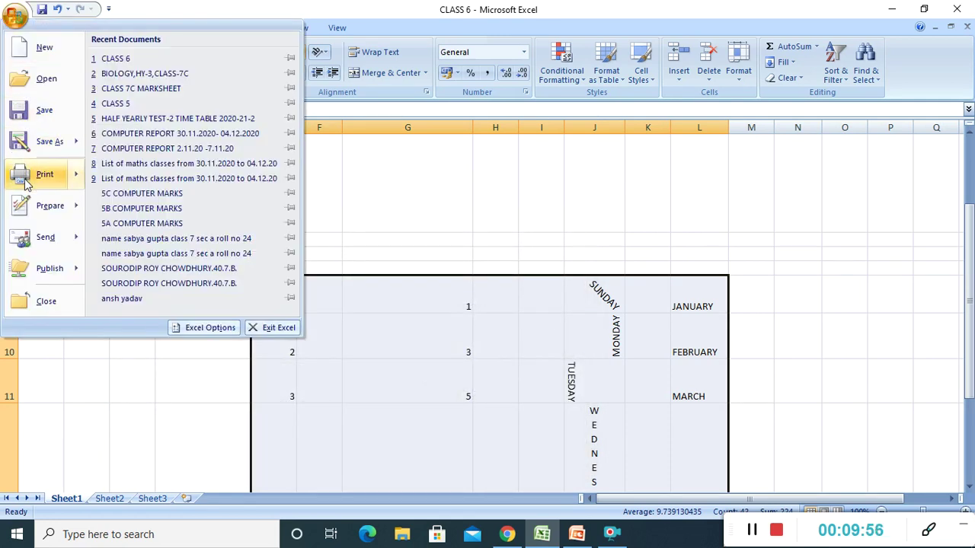
mouse_move(26, 183)
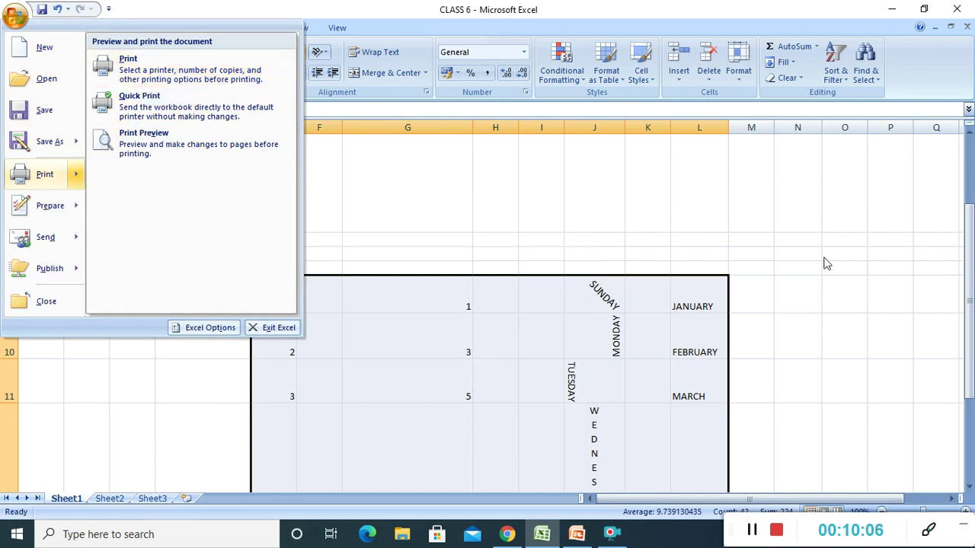
click(801, 308)
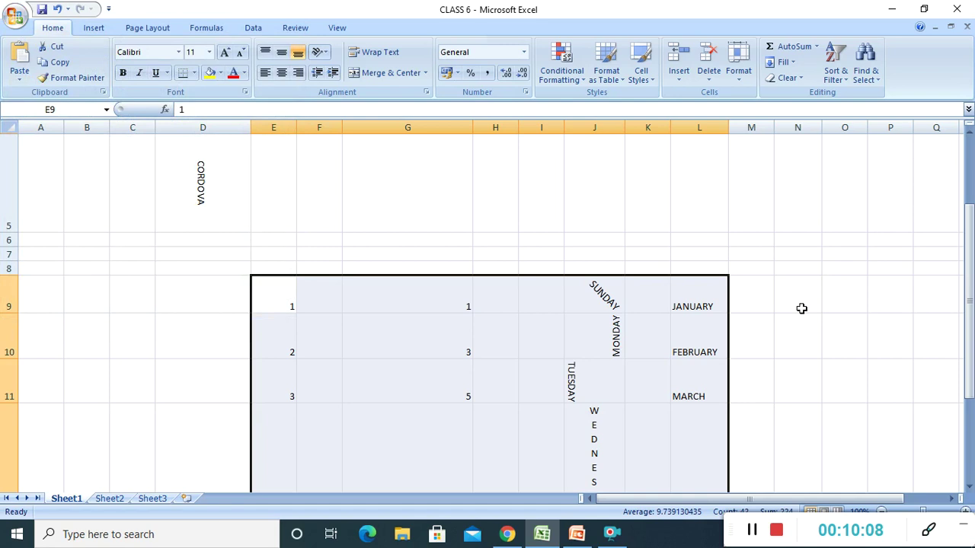